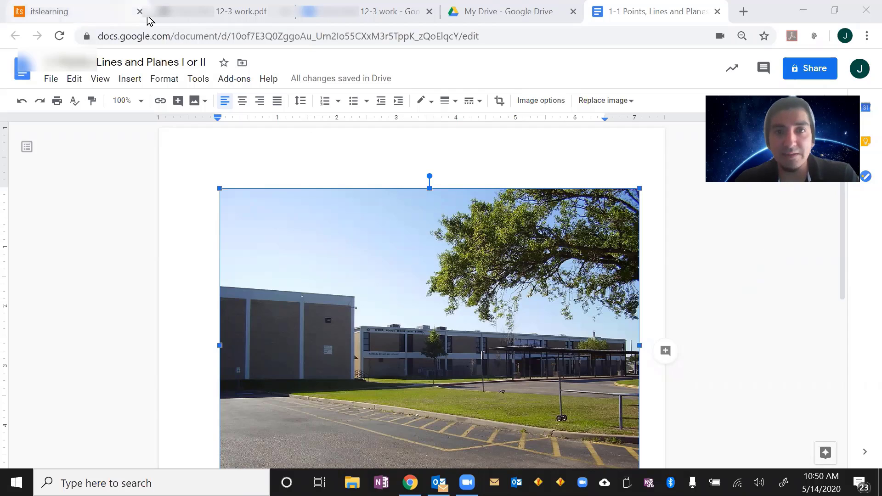
- Switch to the 12-3 work document and scroll through its photographed handwritten worksheet pages
{"action": "left_click", "coordinate": [352, 4]}
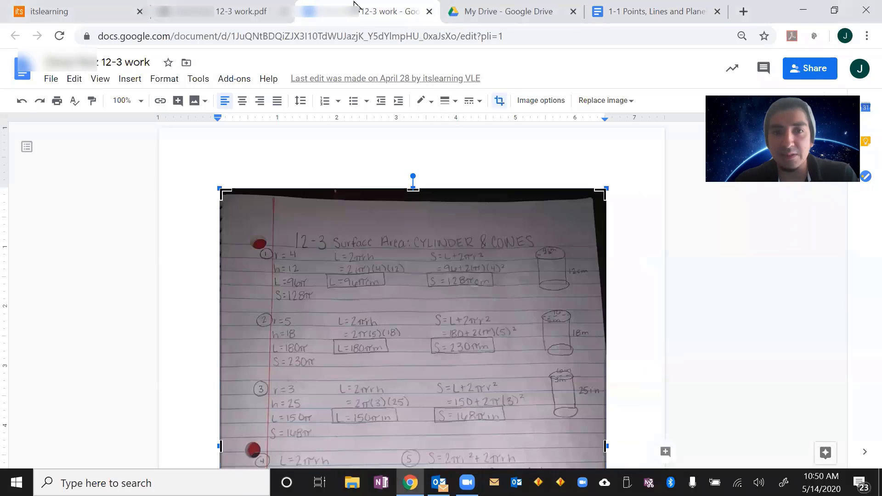
{"action": "scroll", "coordinate": [666, 294], "scroll_direction": "down", "scroll_amount": 4}
{"action": "scroll", "coordinate": [665, 305], "scroll_direction": "down", "scroll_amount": 6}
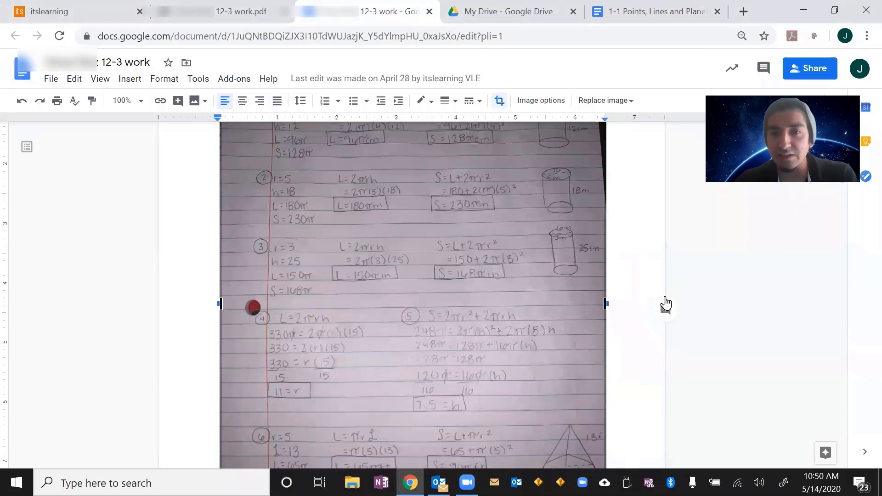
{"action": "scroll", "coordinate": [675, 317], "scroll_direction": "down", "scroll_amount": 6}
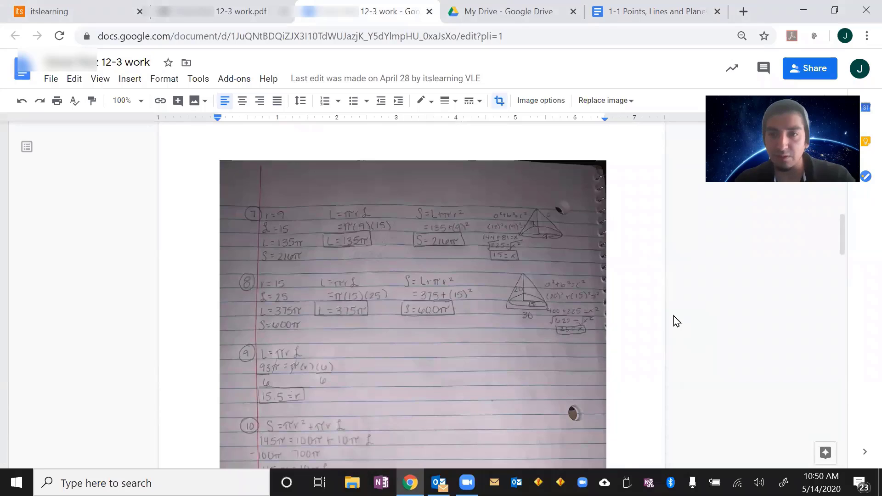
{"action": "scroll", "coordinate": [676, 321], "scroll_direction": "down", "scroll_amount": 7}
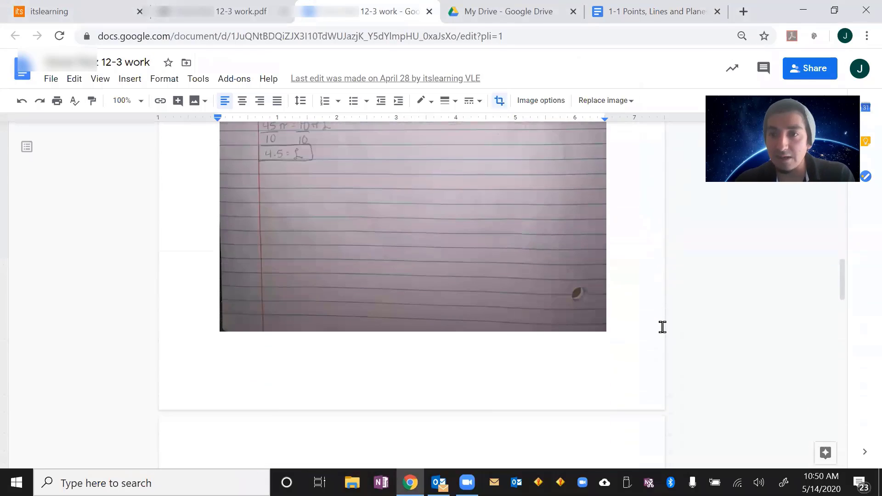
{"action": "scroll", "coordinate": [663, 327], "scroll_direction": "down", "scroll_amount": 7}
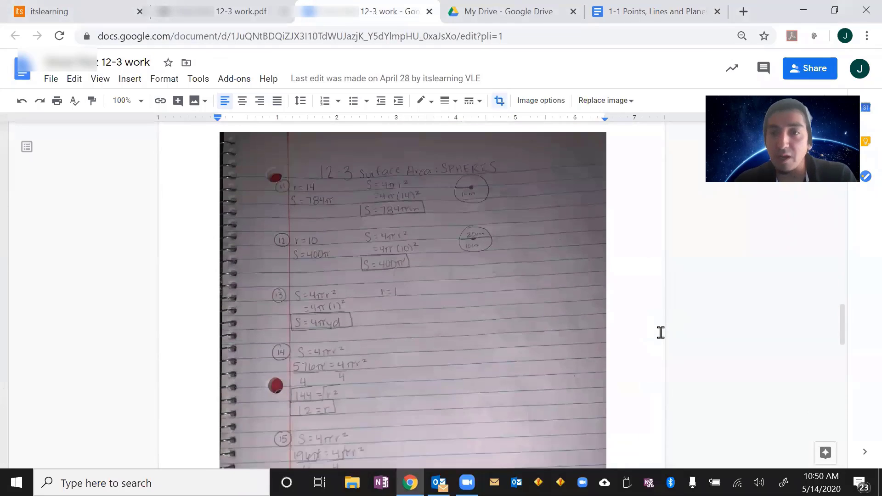
{"action": "scroll", "coordinate": [661, 333], "scroll_direction": "down", "scroll_amount": 5}
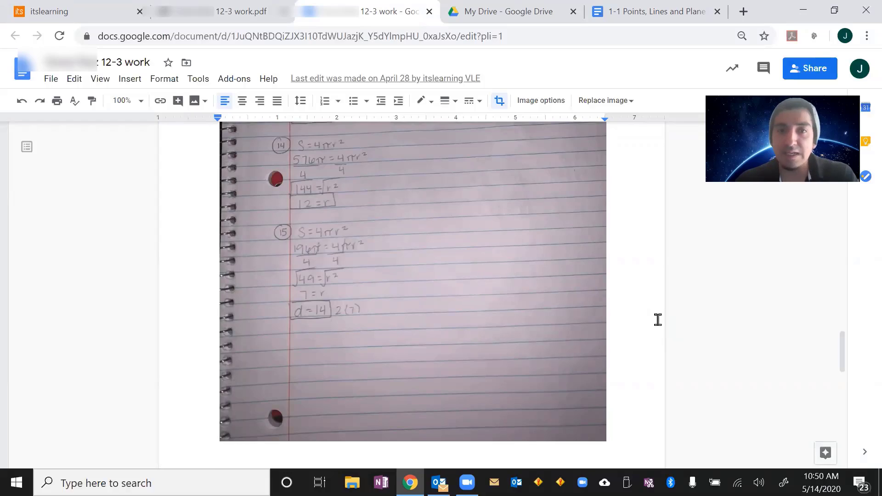
{"action": "scroll", "coordinate": [659, 322], "scroll_direction": "up", "scroll_amount": 9}
{"action": "scroll", "coordinate": [658, 319], "scroll_direction": "up", "scroll_amount": 6}
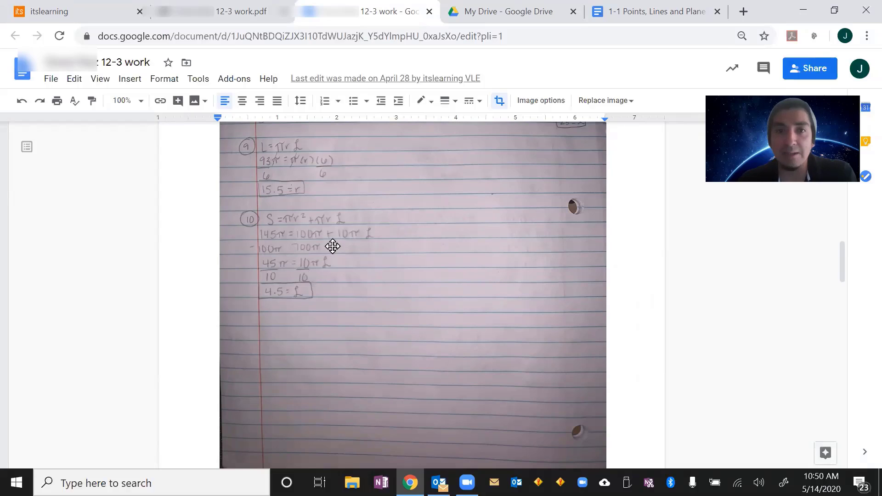
{"action": "left_click", "coordinate": [261, 9]}
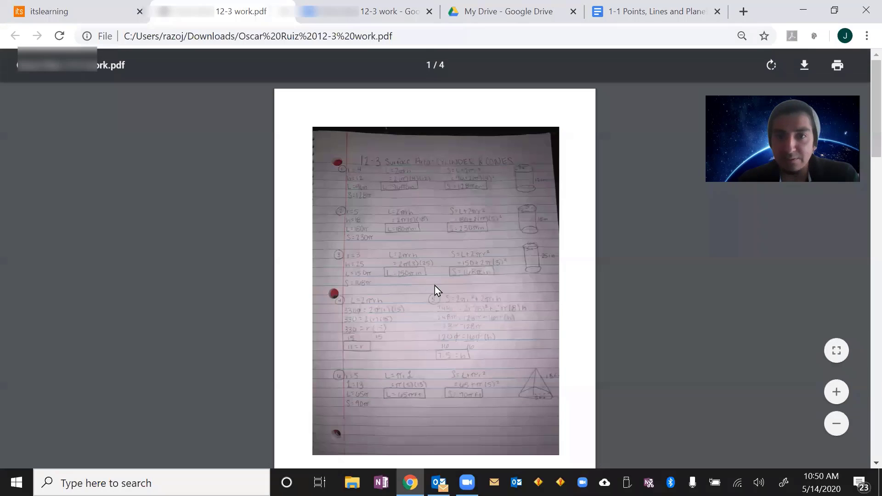
{"action": "scroll", "coordinate": [260, 265], "scroll_direction": "down", "scroll_amount": 15}
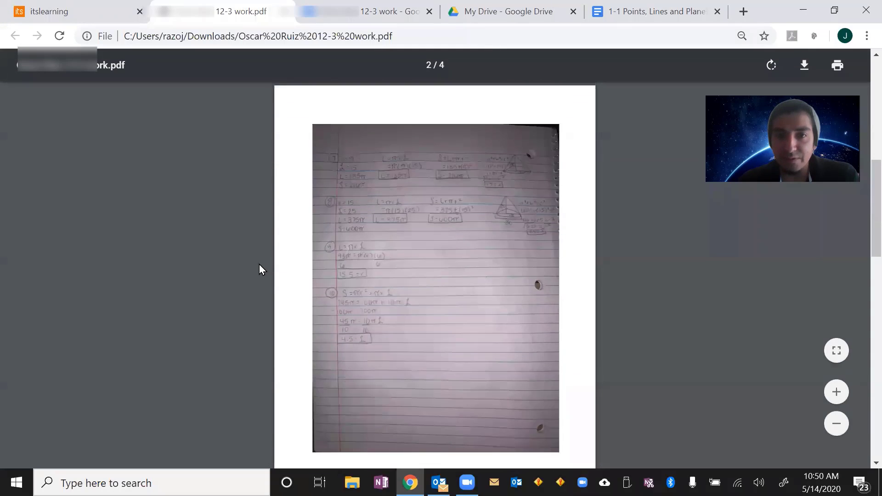
{"action": "scroll", "coordinate": [262, 272], "scroll_direction": "down", "scroll_amount": 8}
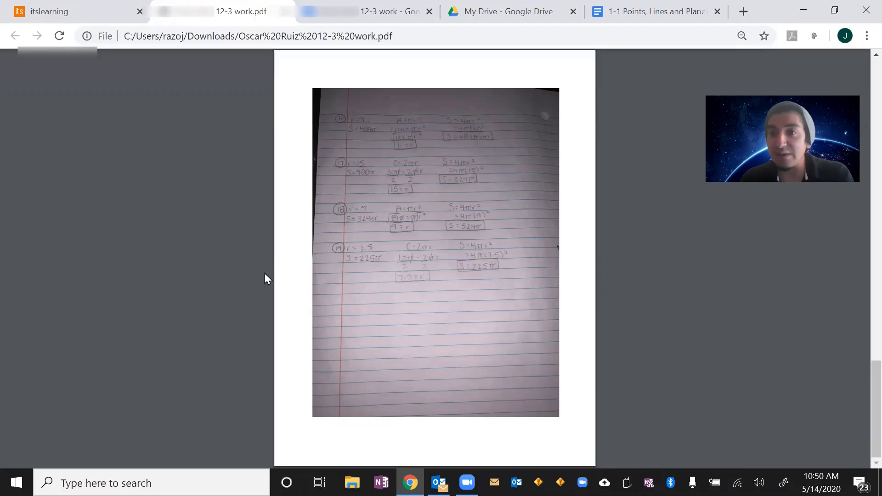
{"action": "left_click", "coordinate": [366, 7]}
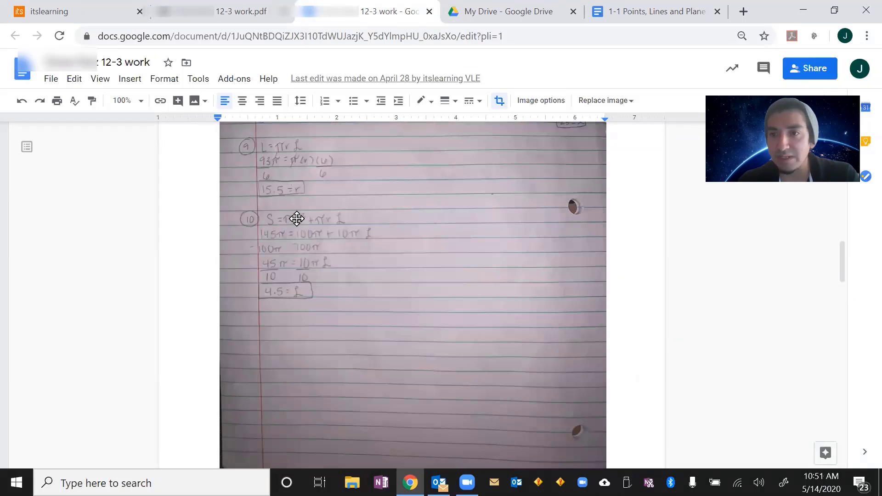
- Switch to the My Drive page in Google Drive
{"action": "left_click", "coordinate": [491, 8]}
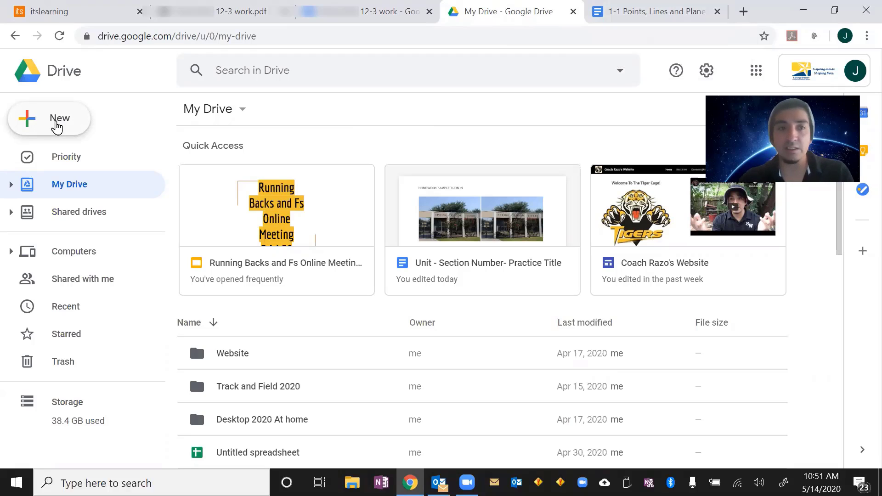
- Create a new folder named 'Geometry Homework Fall' in My Drive
{"action": "left_click", "coordinate": [56, 127]}
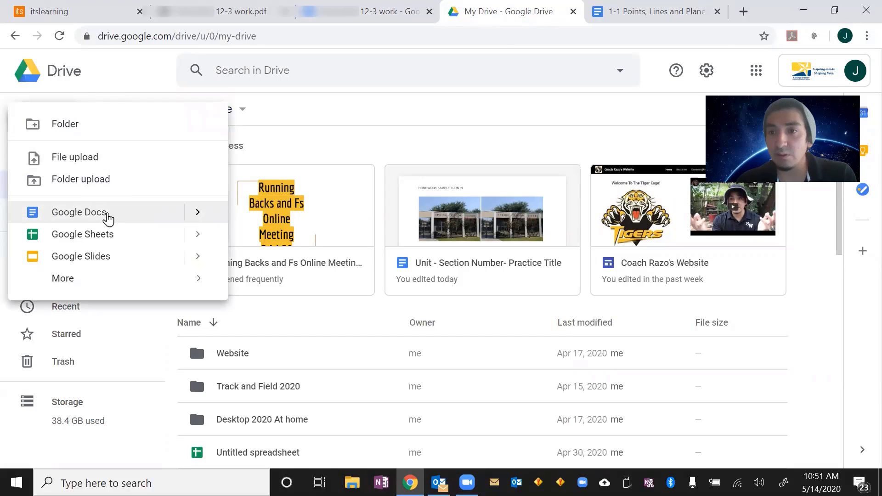
{"action": "left_click", "coordinate": [330, 121]}
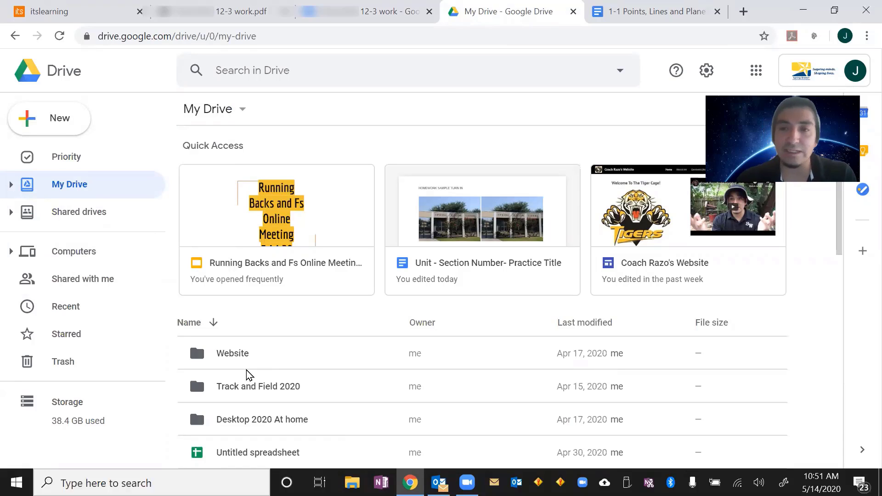
{"action": "left_click", "coordinate": [67, 127]}
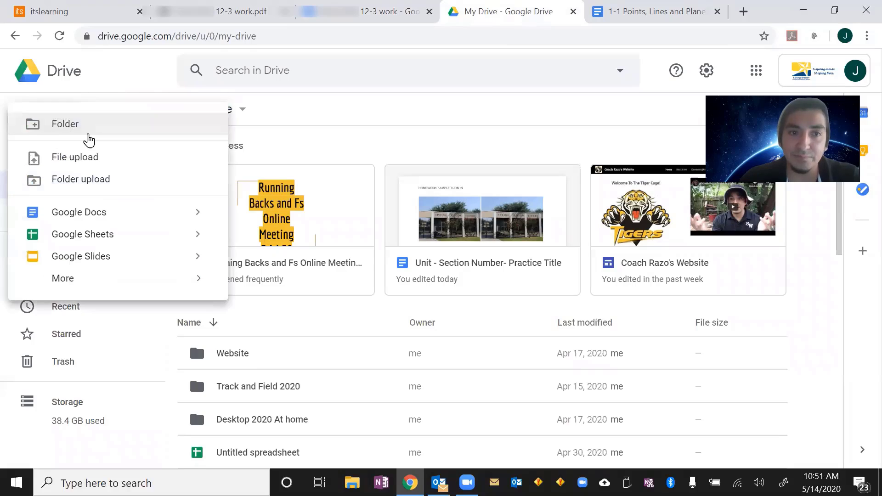
{"action": "left_click", "coordinate": [88, 136]}
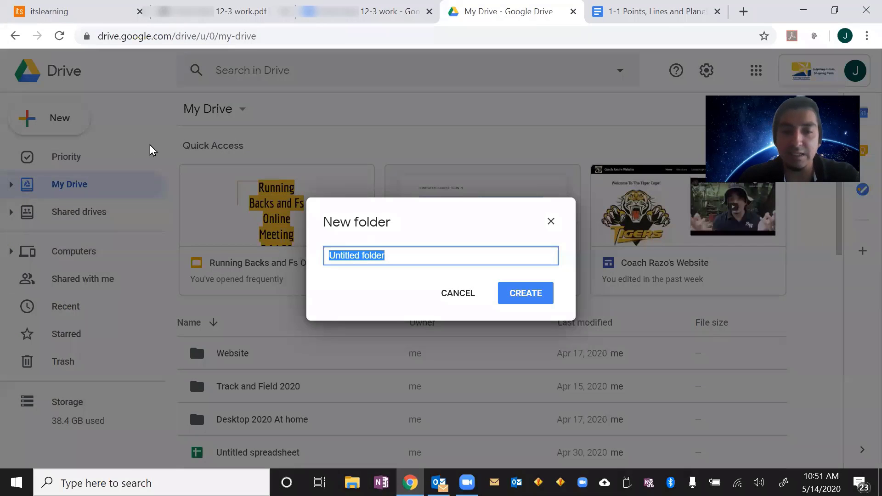
{"action": "type", "text": "GEoemtry"}
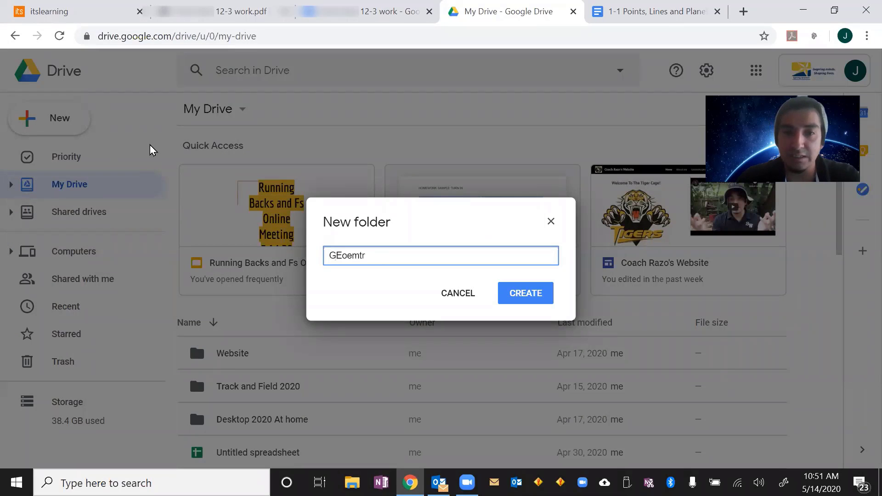
{"action": "key", "text": "BackSpace"}
{"action": "key", "text": "BackSpace"}
{"action": "key", "text": "BackSpace"}
{"action": "key", "text": "BackSpace"}
{"action": "key", "text": "BackSpace"}
{"action": "type", "text": "o"}
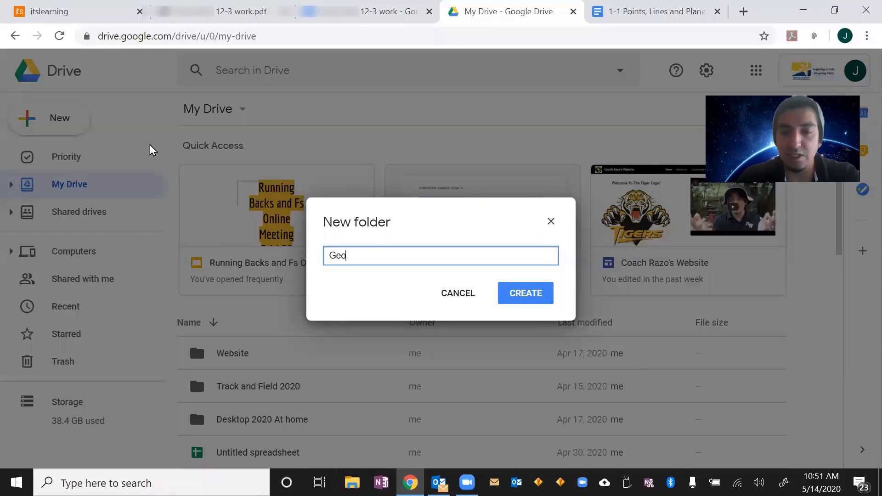
{"action": "type", "text": "metry Homework "}
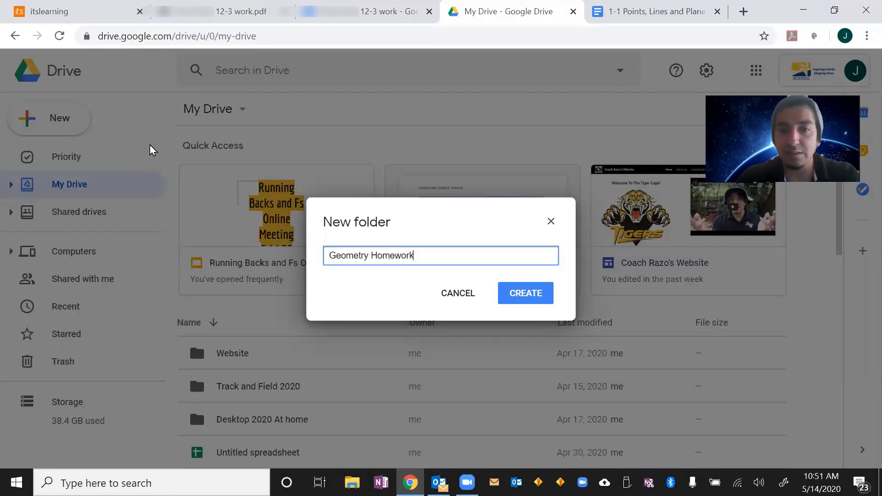
{"action": "type", "text": "FAll"}
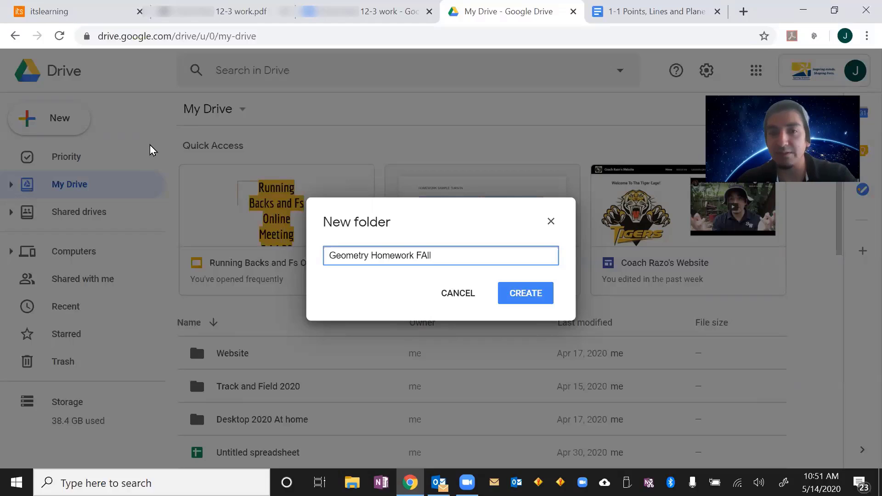
{"action": "key", "text": "BackSpace"}
{"action": "key", "text": "BackSpace"}
{"action": "key", "text": "BackSpace"}
{"action": "type", "text": "a"}
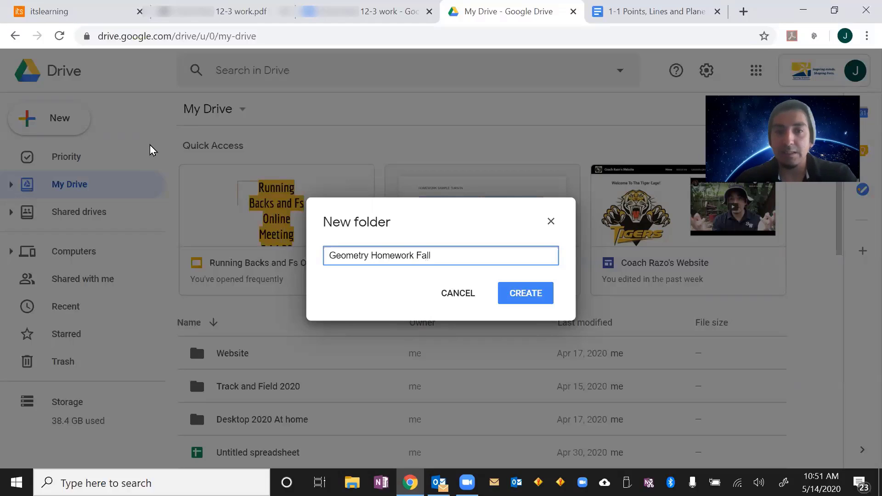
{"action": "left_click", "coordinate": [536, 297]}
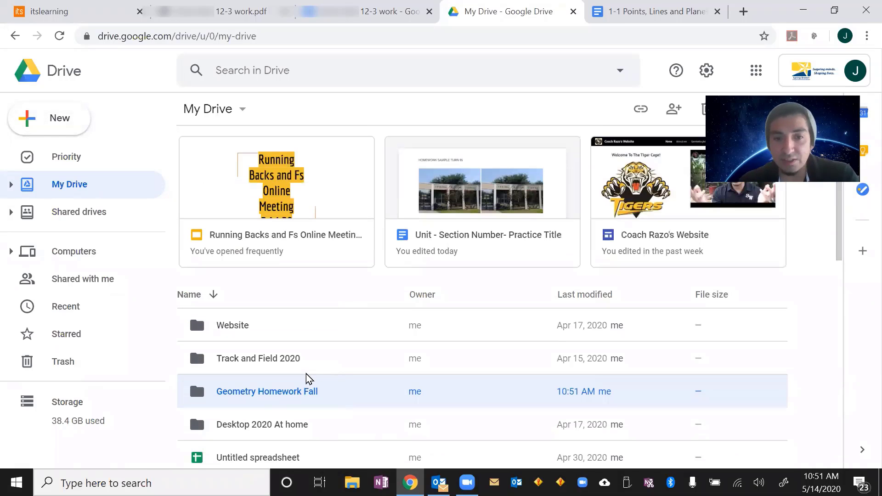
- Open the Geometry Homework Fall folder and create a blank Google Doc inside it
{"action": "double_click", "coordinate": [307, 379]}
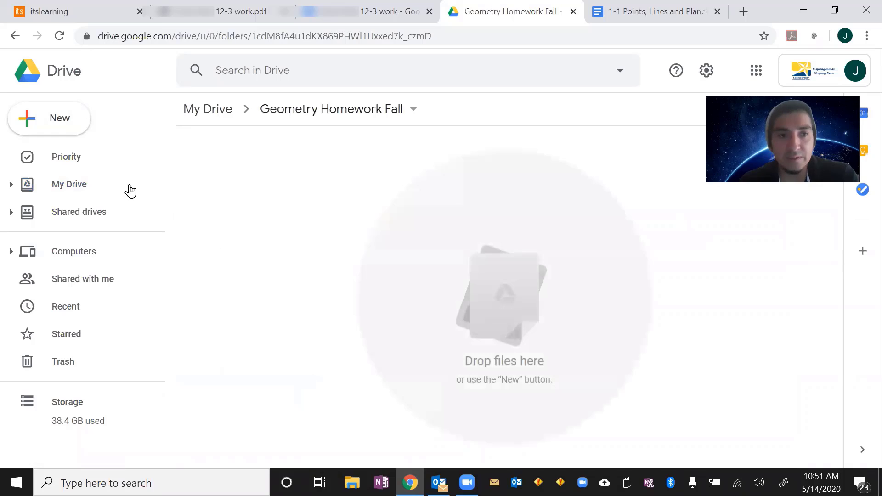
{"action": "left_click", "coordinate": [59, 130]}
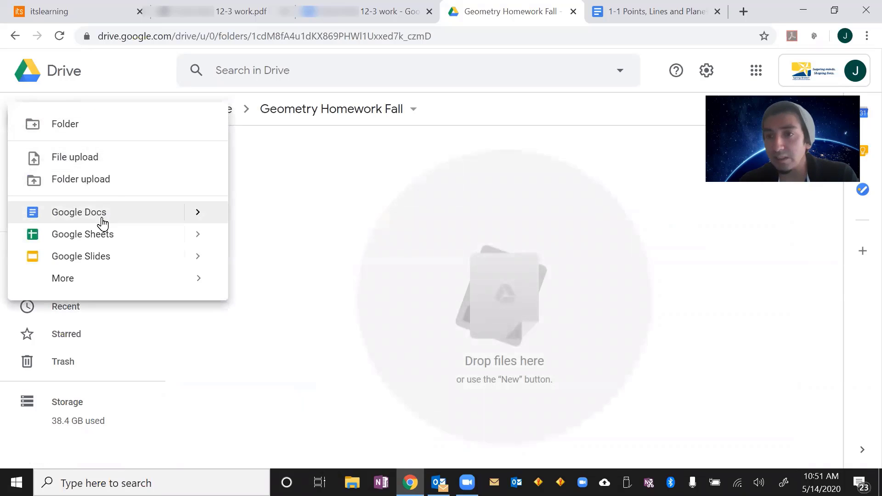
{"action": "left_click", "coordinate": [338, 175]}
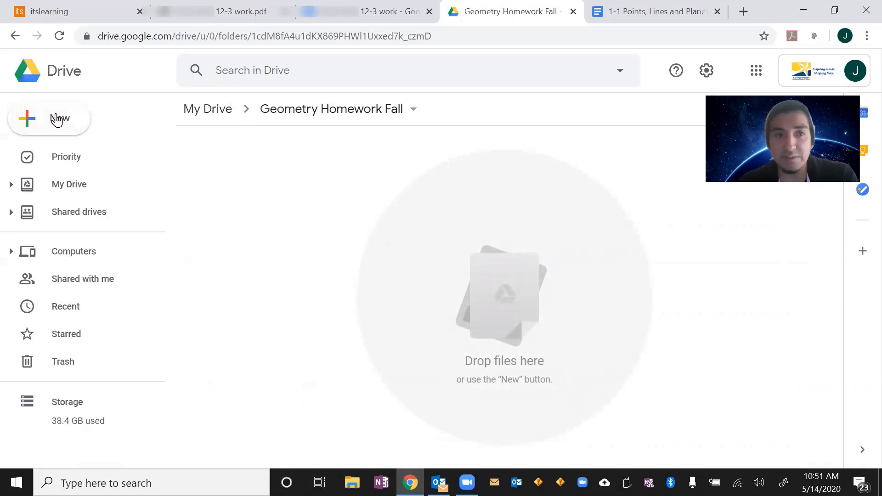
{"action": "left_click", "coordinate": [28, 118]}
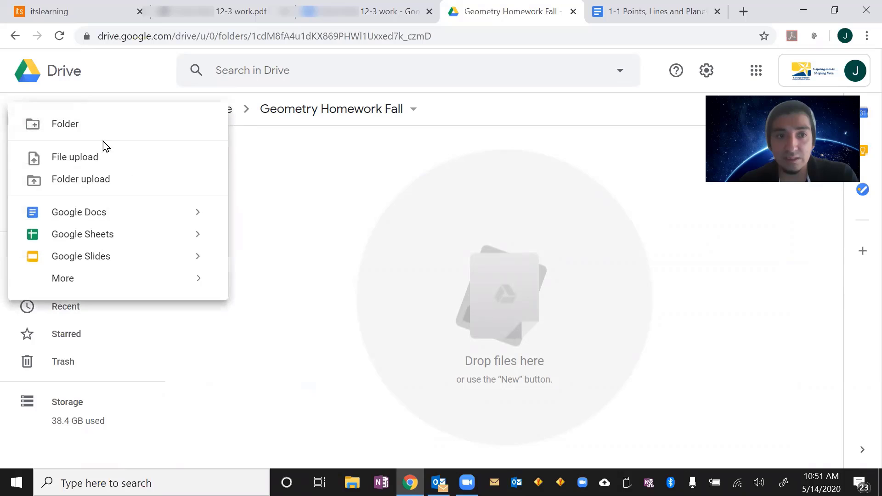
{"action": "left_click", "coordinate": [109, 214]}
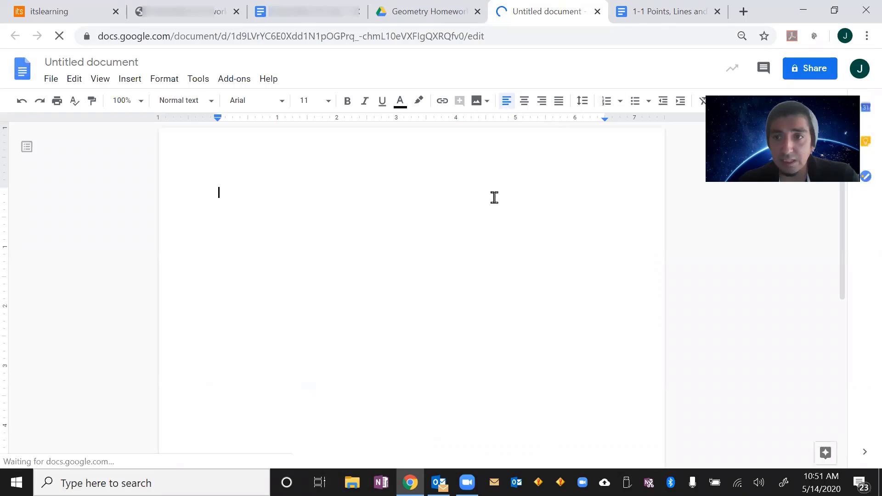
- Start editing the untitled document's title after checking the 12-3 work and folder tabs
{"action": "left_click", "coordinate": [95, 62]}
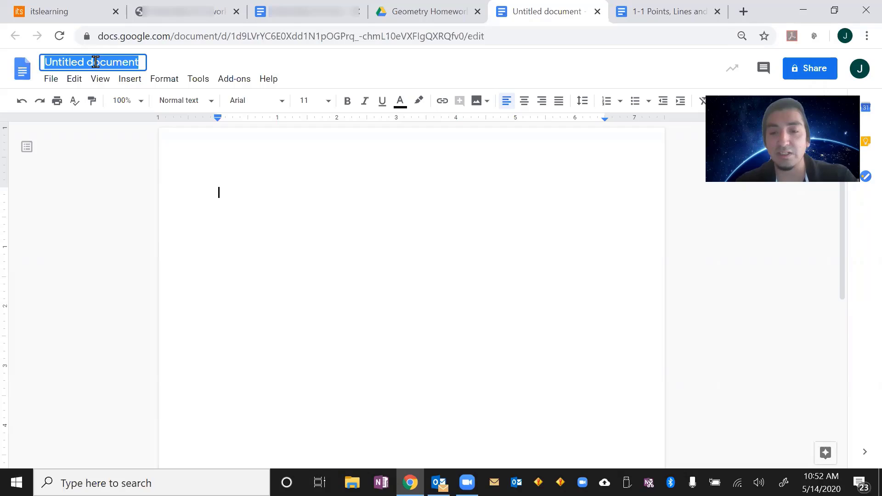
{"action": "left_click", "coordinate": [302, 9]}
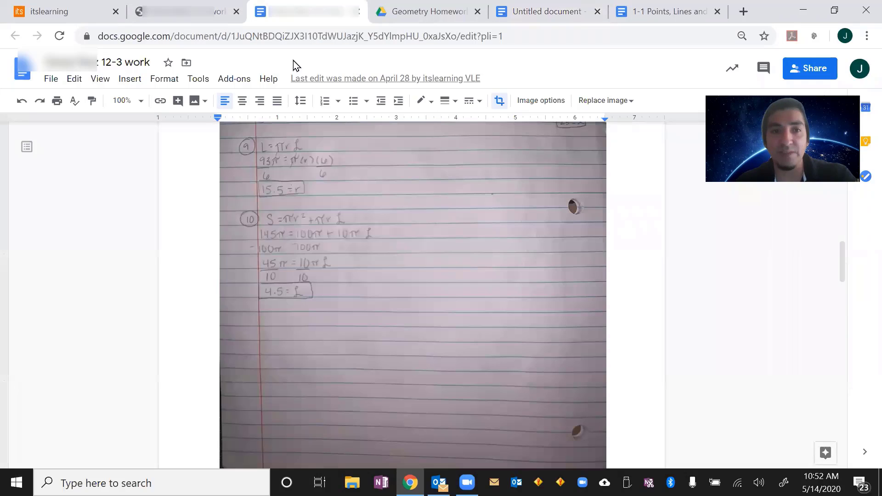
{"action": "scroll", "coordinate": [177, 175], "scroll_direction": "up", "scroll_amount": 15}
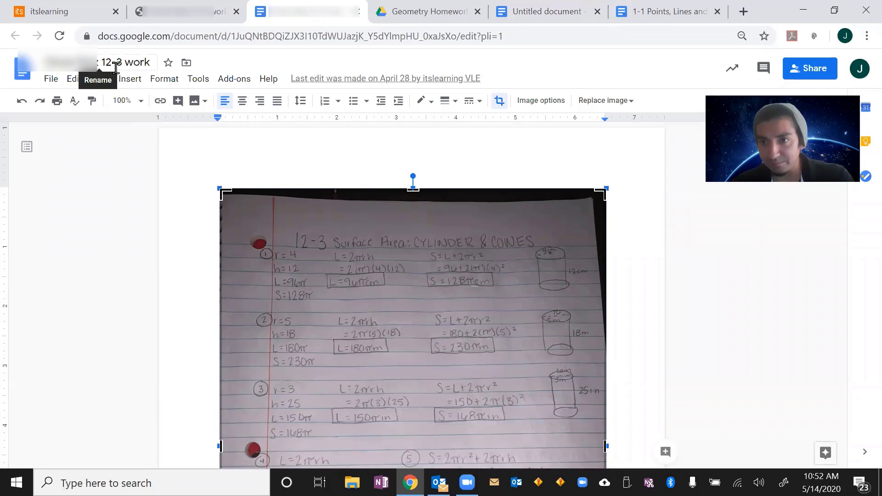
{"action": "left_click", "coordinate": [406, 7]}
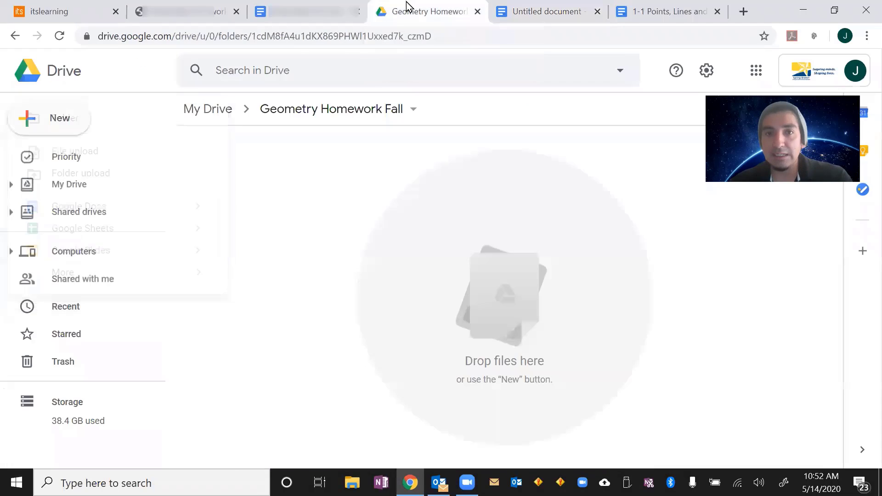
{"action": "left_click", "coordinate": [563, 7]}
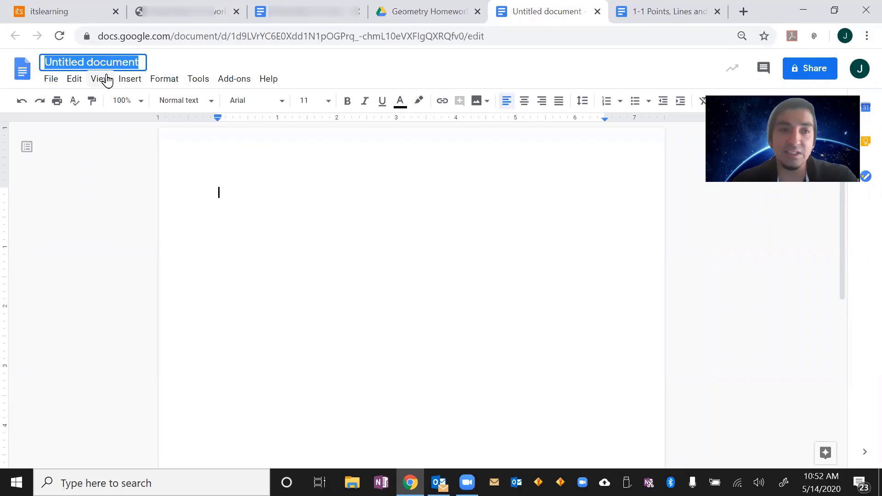
- Enter the title '1-1 Points, Lines and Planes I or II' and commit it
{"action": "type", "text": "1"}
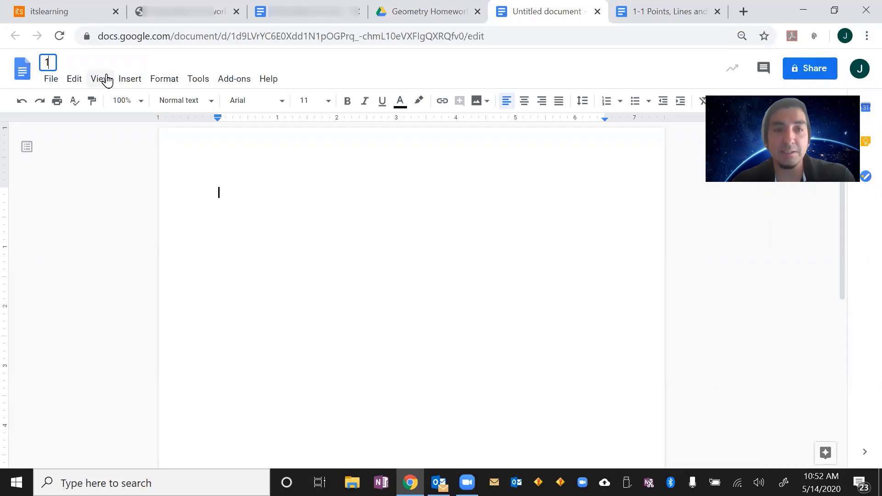
{"action": "type", "text": "-1"}
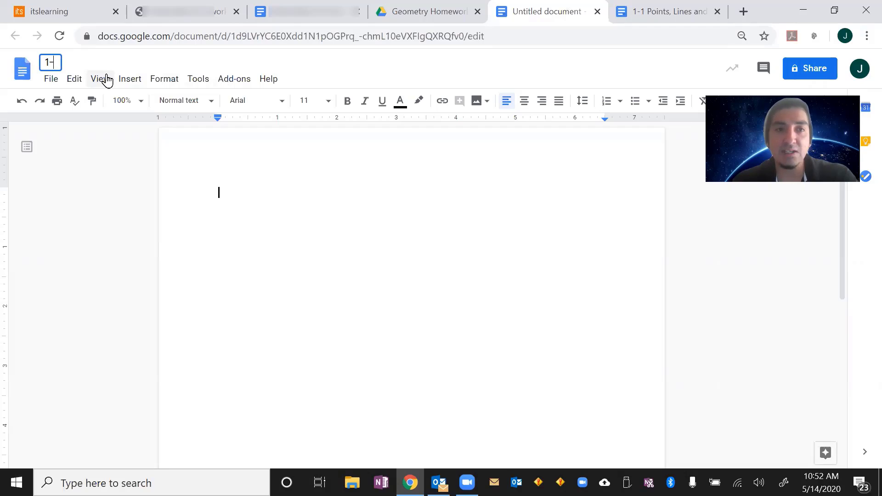
{"action": "key", "text": "BackSpace"}
{"action": "key", "text": "BackSpace"}
{"action": "key", "text": "BackSpace"}
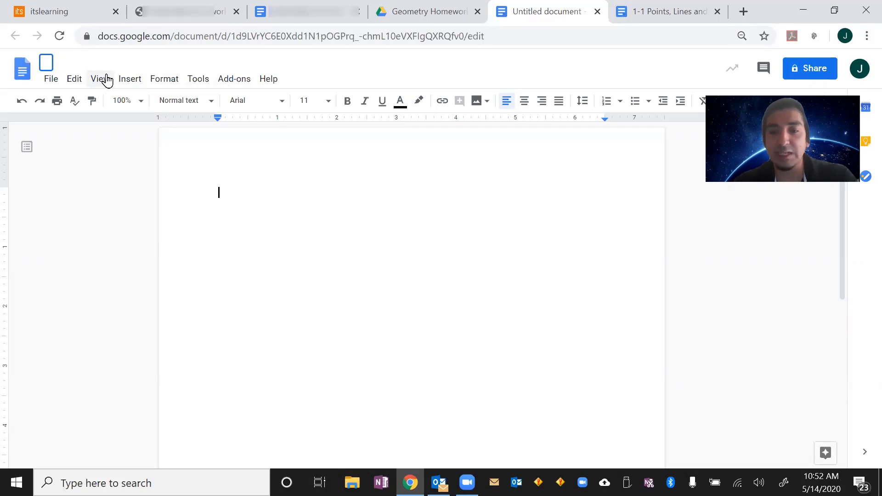
{"action": "type", "text": "12-"}
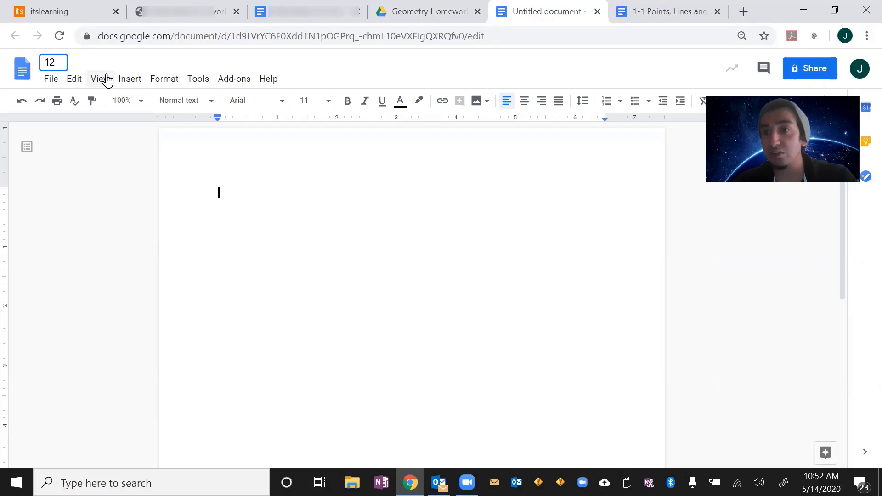
{"action": "type", "text": "2"}
{"action": "key", "text": "BackSpace"}
{"action": "key", "text": "BackSpace"}
{"action": "key", "text": "BackSpace"}
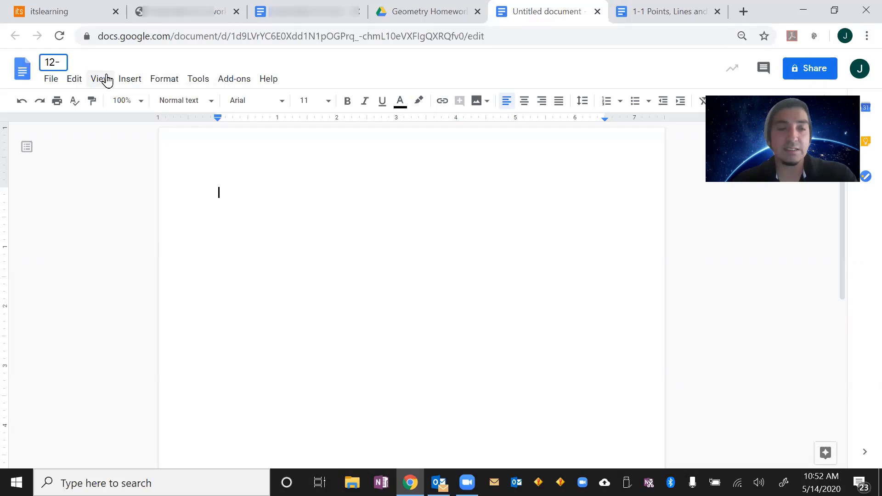
{"action": "type", "text": "-1"}
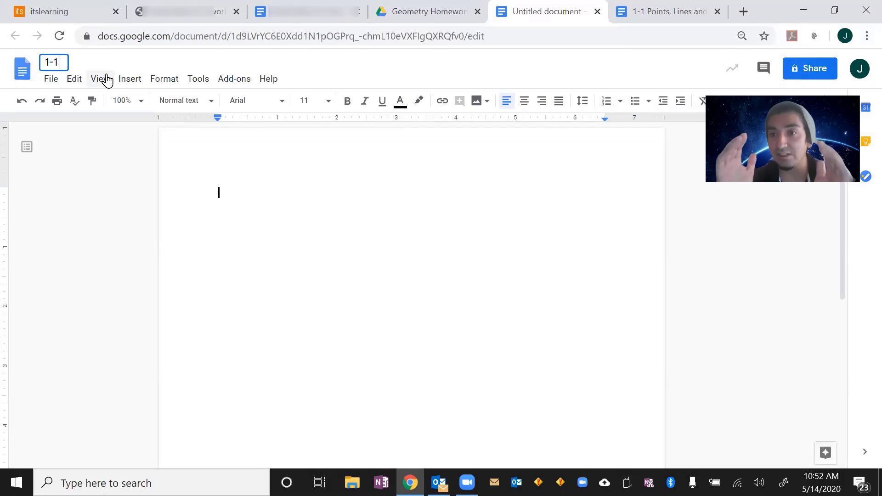
{"action": "type", "text": "Point"}
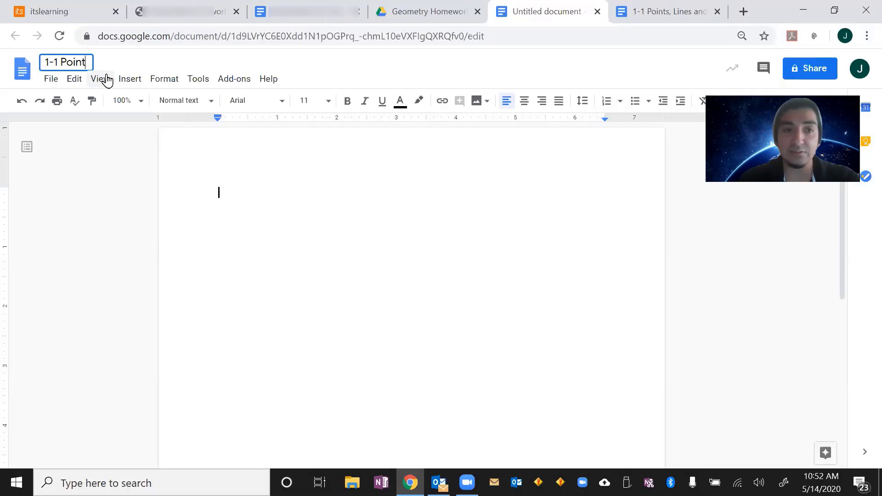
{"action": "type", "text": "s, Line"}
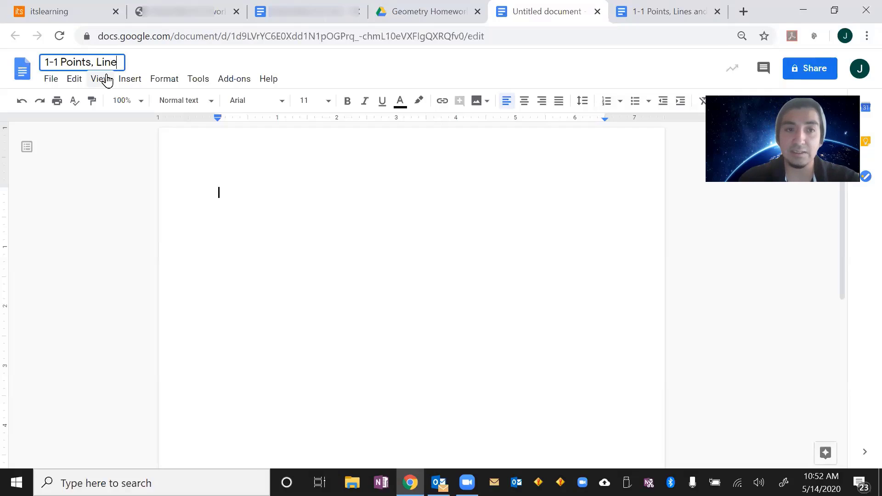
{"action": "type", "text": "s and Planes"}
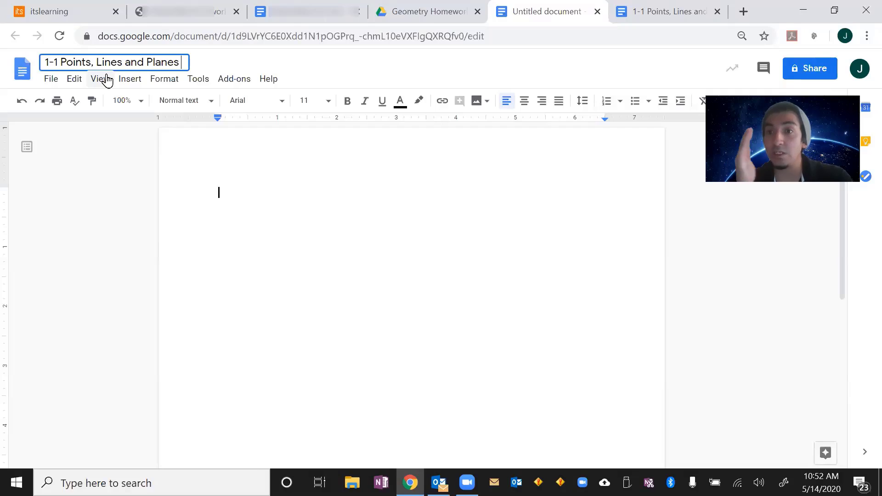
{"action": "type", "text": "I"}
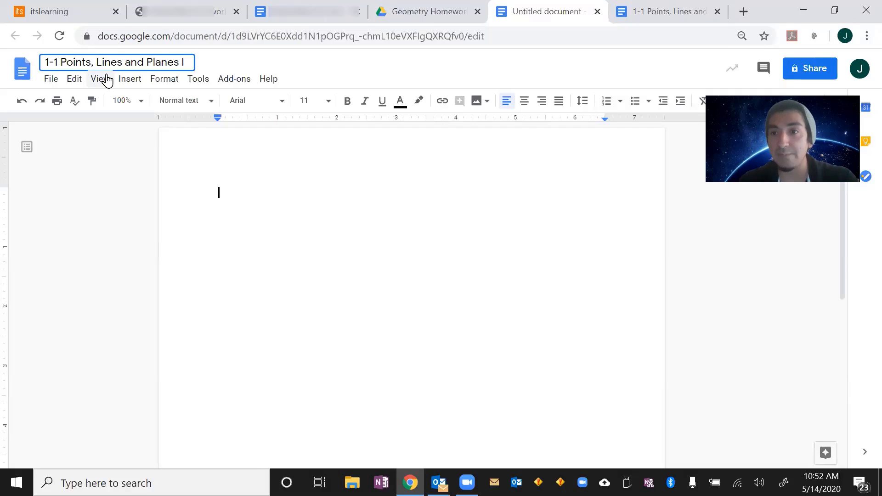
{"action": "type", "text": " or II"}
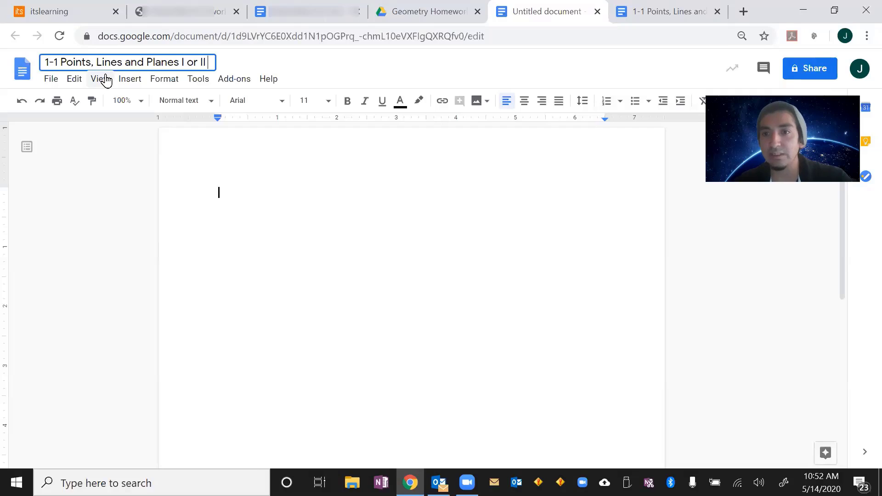
{"action": "left_click", "coordinate": [267, 185]}
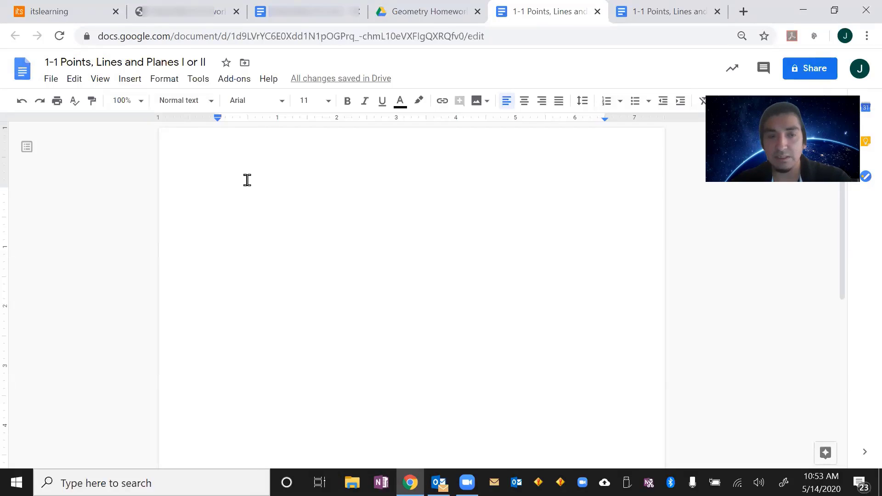
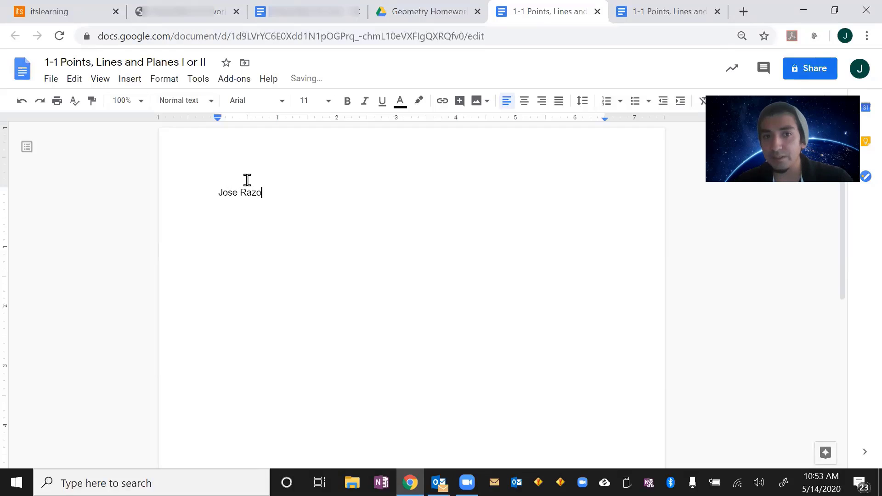
- Type the student's name and 'Period 1' on the first line, tabbing Period 1 rightward
{"action": "type", "text": " Period "}
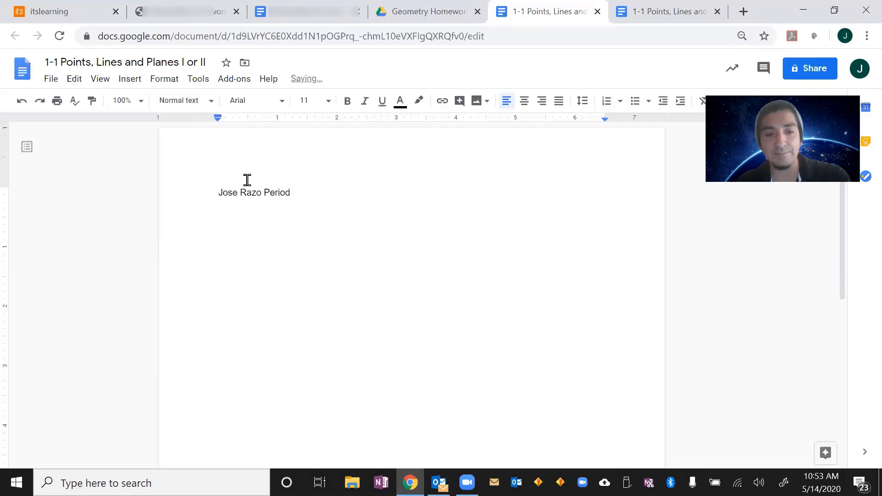
{"action": "type", "text": "1"}
{"action": "left_click", "coordinate": [265, 192]}
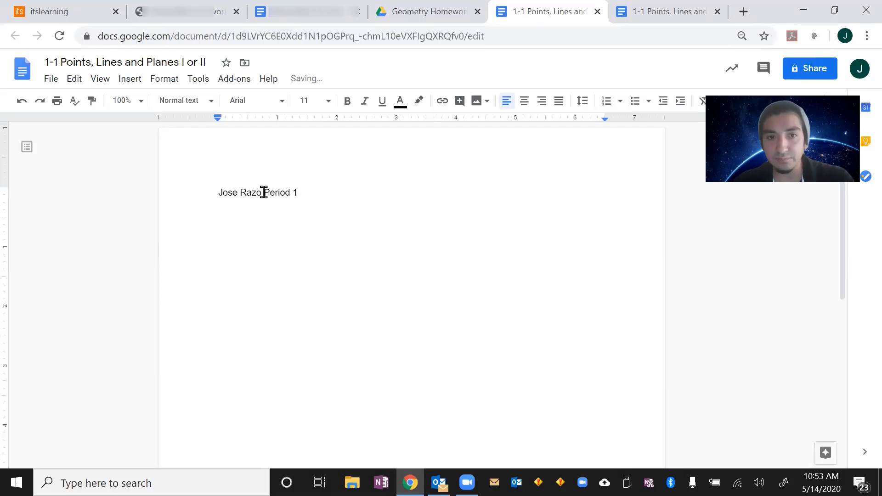
{"action": "key", "text": "Tab"}
{"action": "key", "text": "Tab"}
{"action": "key", "text": "Tab"}
{"action": "key", "text": "Tab"}
{"action": "key", "text": "Tab"}
{"action": "key", "text": "Tab"}
{"action": "key", "text": "Tab"}
{"action": "key", "text": "Tab"}
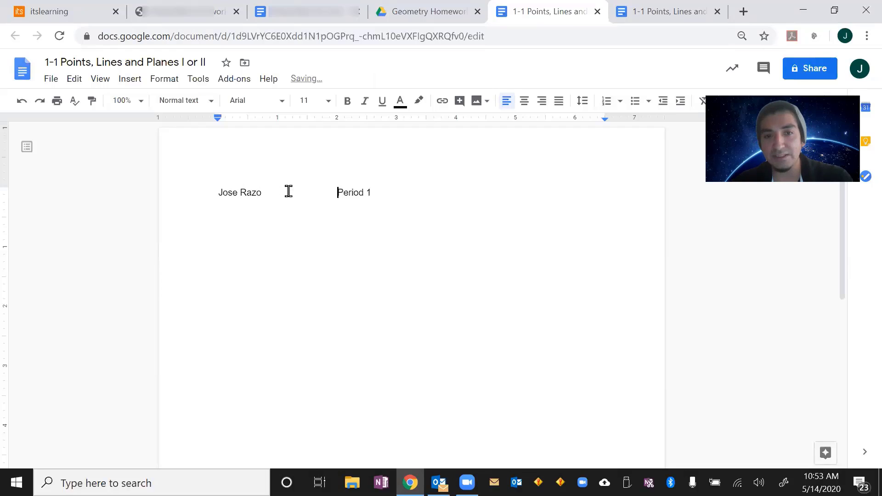
{"action": "key", "text": "Tab"}
{"action": "key", "text": "Tab"}
{"action": "key", "text": "Tab"}
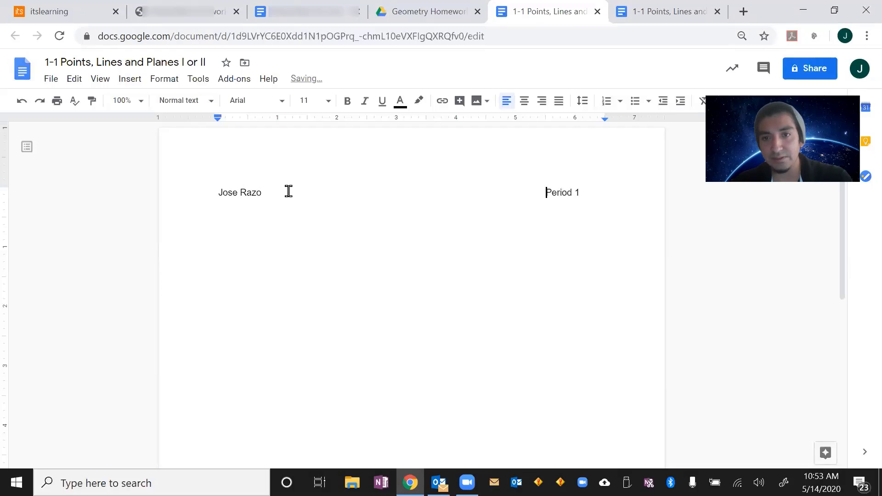
{"action": "left_click", "coordinate": [615, 193]}
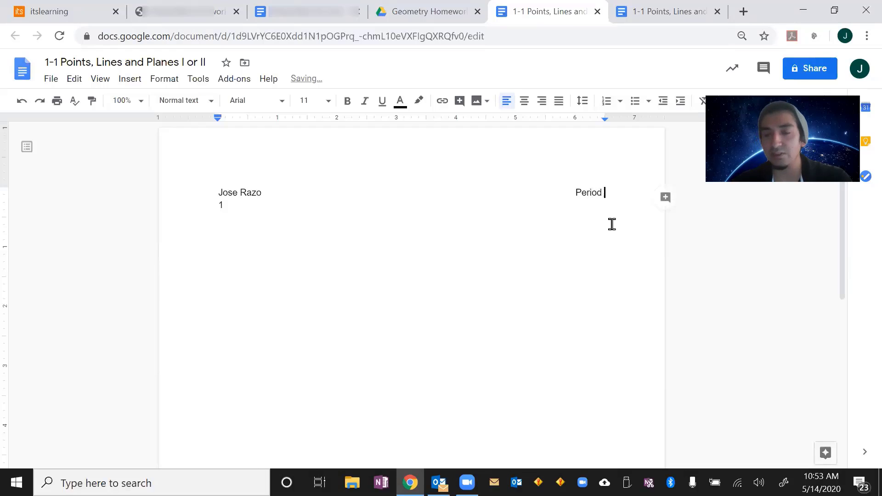
{"action": "key", "text": "Return"}
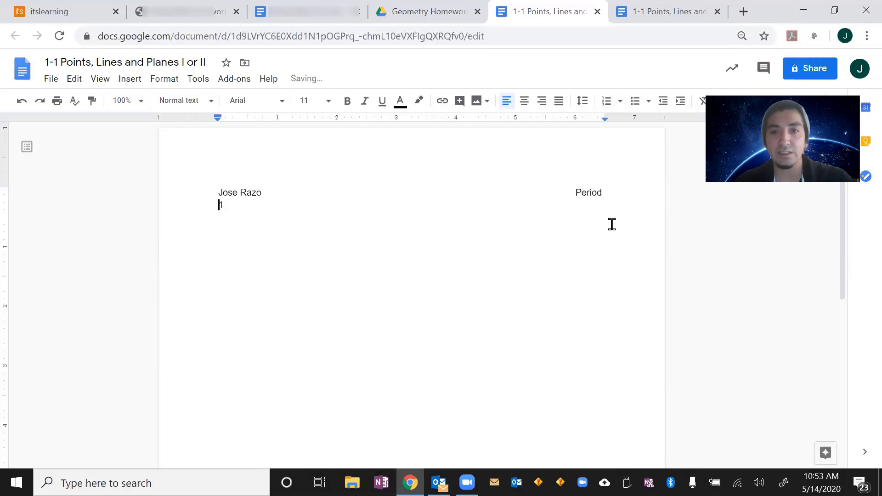
{"action": "key", "text": "Up"}
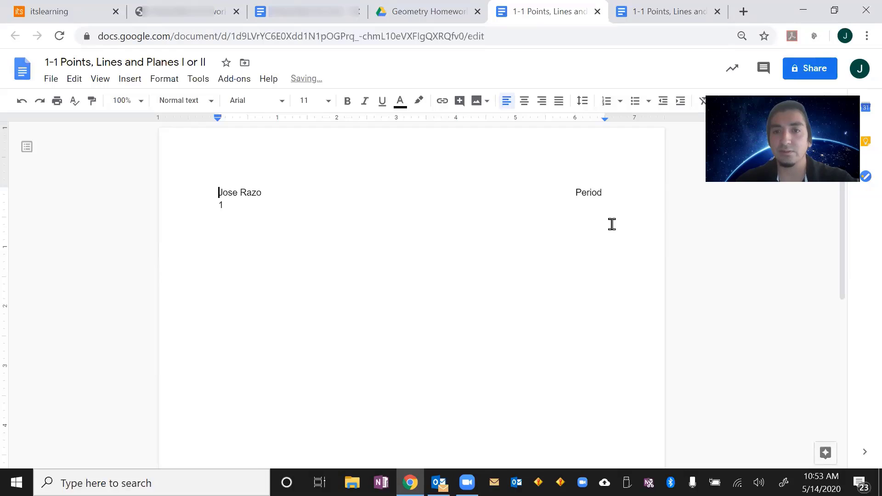
- Fix the tab spacing so Period 1 stays right-aligned on one line, then add a line below
{"action": "left_click", "coordinate": [571, 193]}
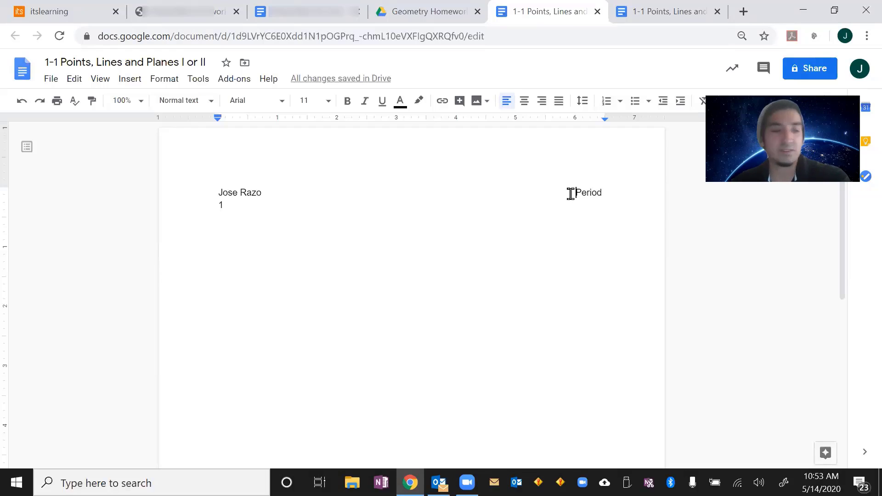
{"action": "key", "text": "BackSpace"}
{"action": "key", "text": "BackSpace"}
{"action": "key", "text": "Tab"}
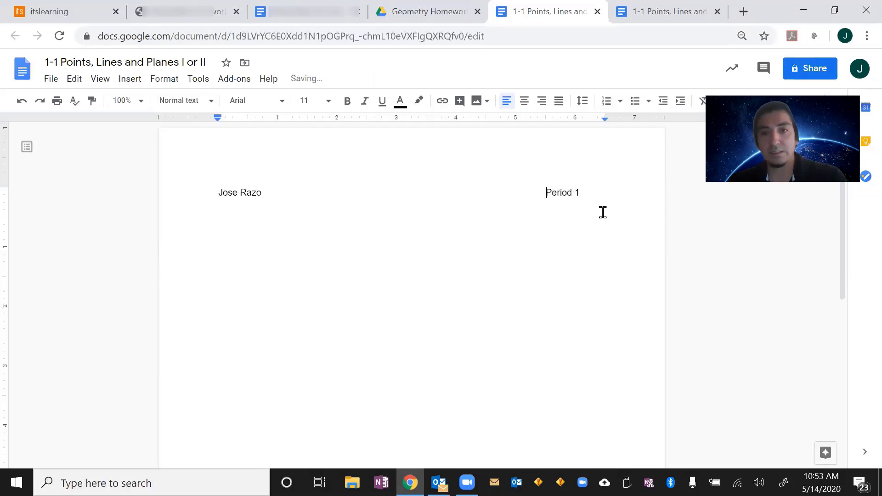
{"action": "left_click", "coordinate": [591, 239]}
{"action": "double_click", "coordinate": [592, 238]}
{"action": "left_click", "coordinate": [592, 238]}
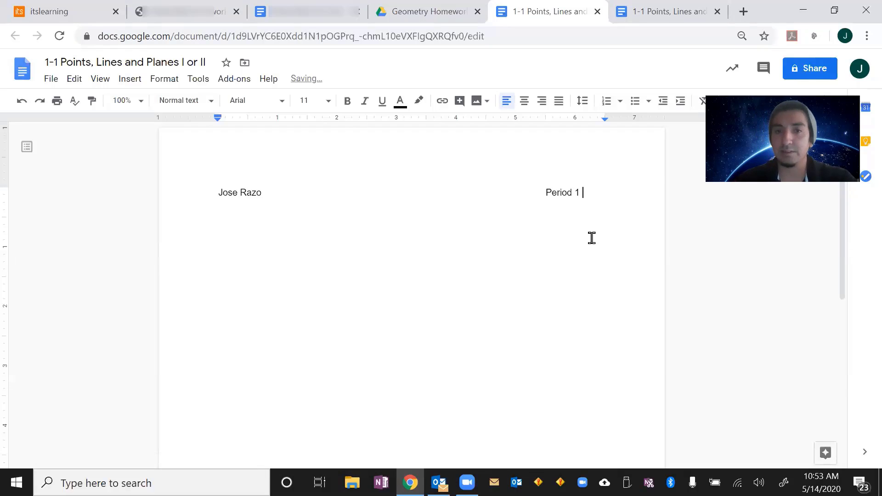
{"action": "key", "text": "Return"}
{"action": "key", "text": "Return"}
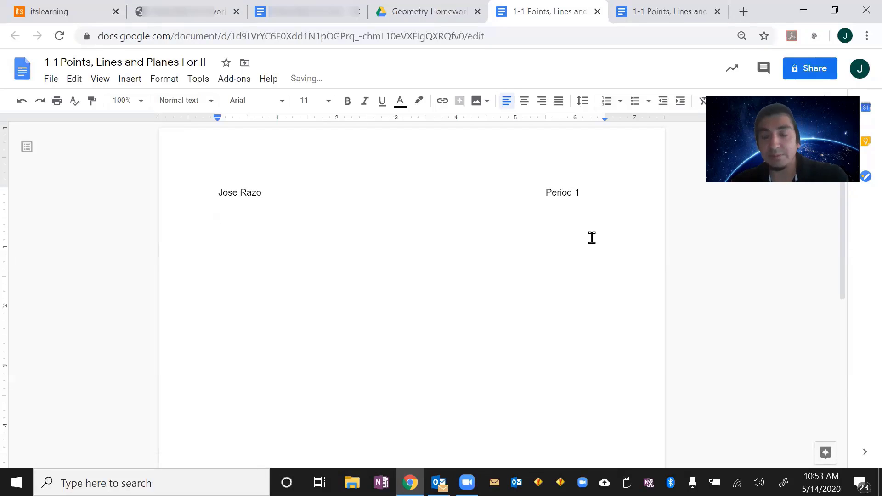
- Cut the name and Period 1 line from the body and paste it into the page header
{"action": "double_click", "coordinate": [423, 159]}
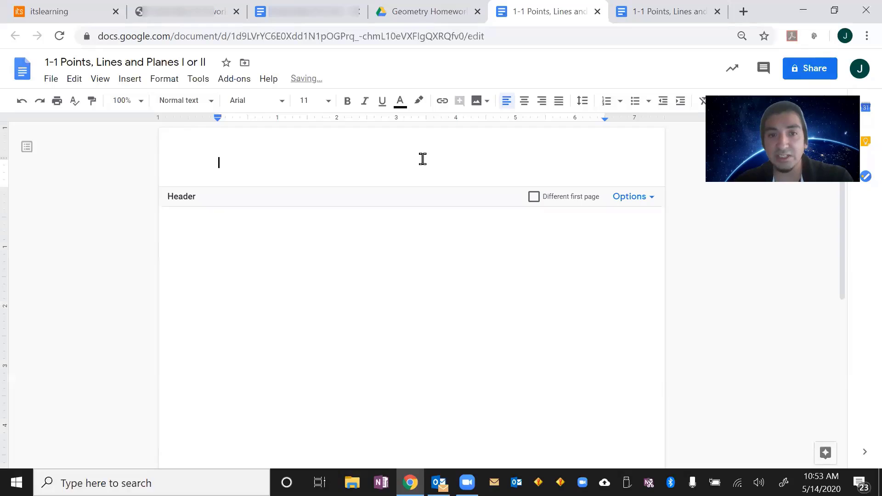
{"action": "left_click", "coordinate": [349, 227]}
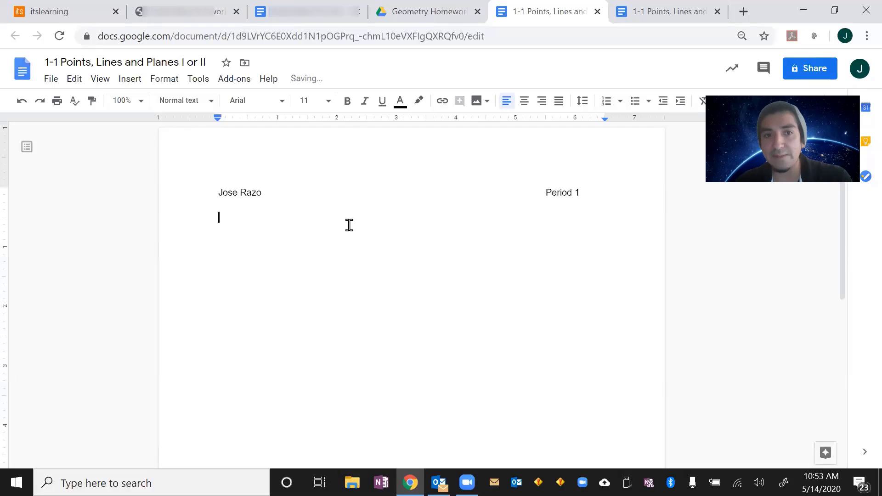
{"action": "triple_click", "coordinate": [373, 193]}
{"action": "right_click", "coordinate": [373, 194]}
{"action": "left_click", "coordinate": [421, 166]}
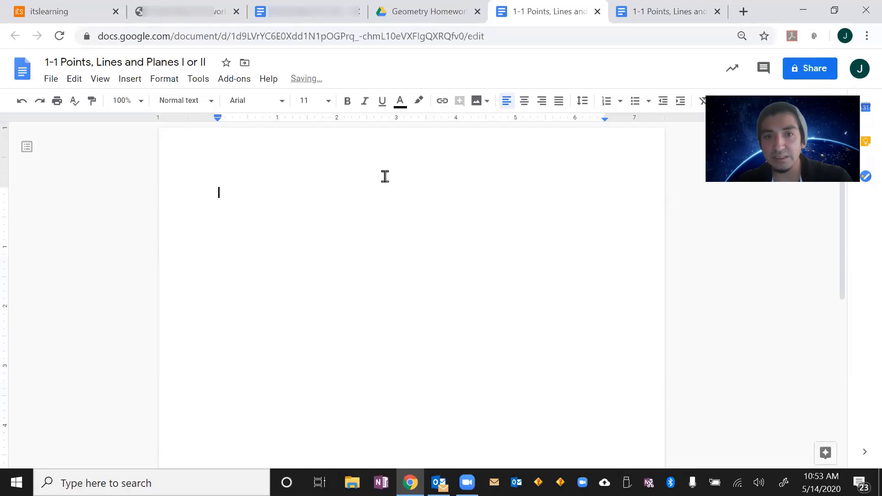
{"action": "double_click", "coordinate": [352, 162]}
{"action": "key", "text": "ctrl+v"}
{"action": "left_click", "coordinate": [304, 248]}
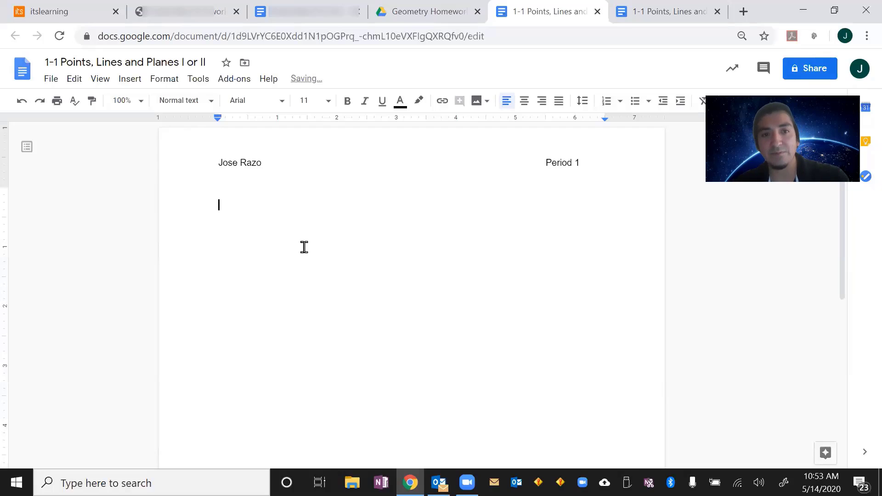
{"action": "left_click", "coordinate": [236, 209]}
{"action": "left_click", "coordinate": [236, 193]}
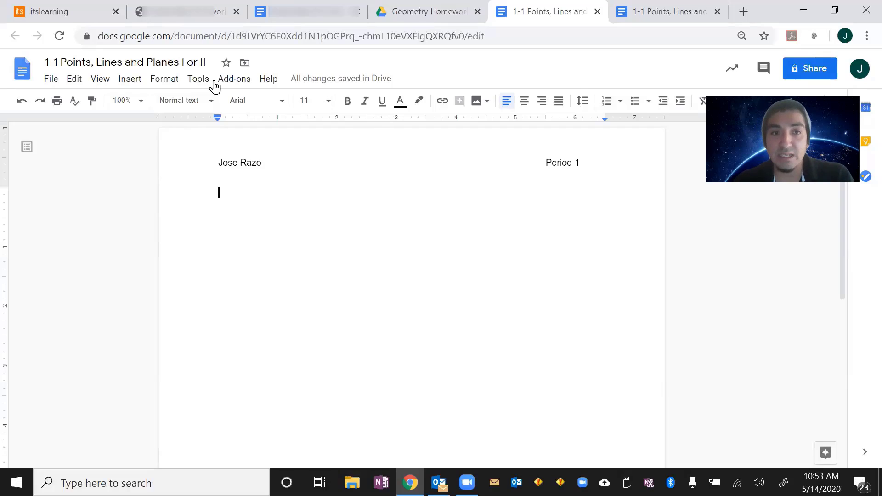
- Upload the image 1200px-SpringWoodsHighSchoolHouston from the computer into the document body
{"action": "left_click", "coordinate": [135, 82]}
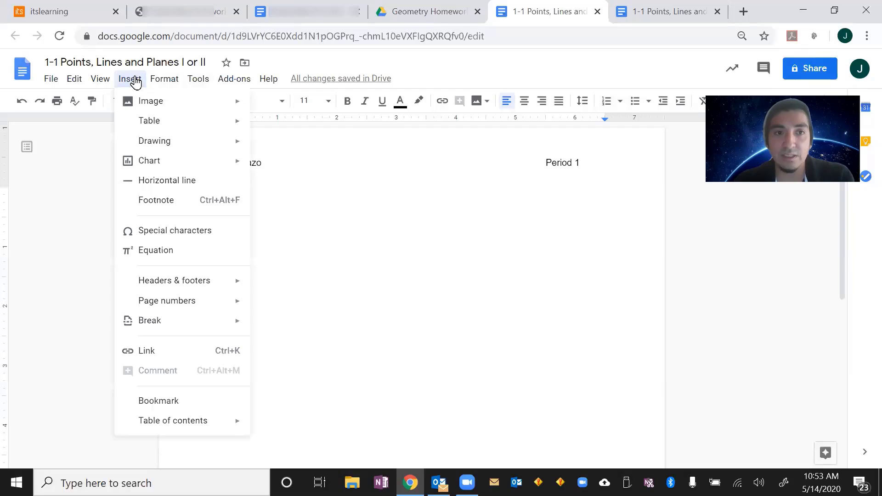
{"action": "mouse_move", "coordinate": [156, 105]}
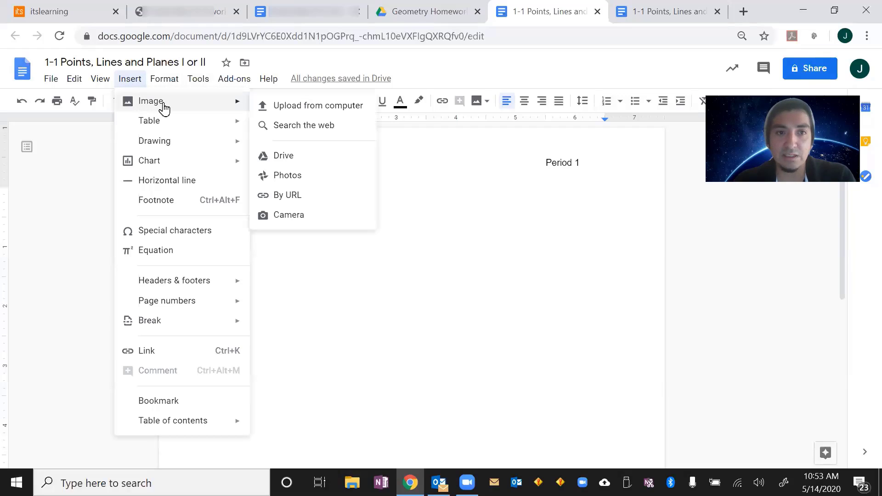
{"action": "left_click", "coordinate": [286, 106]}
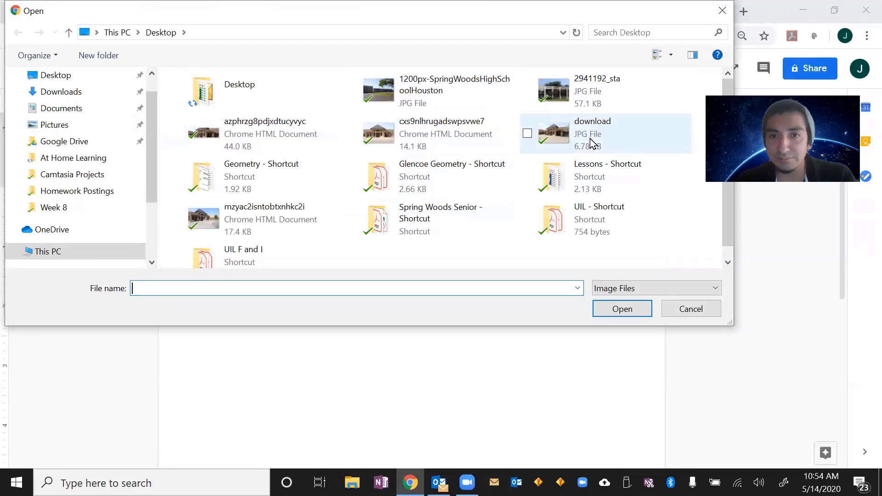
{"action": "left_click", "coordinate": [657, 57]}
{"action": "left_click", "coordinate": [657, 59]}
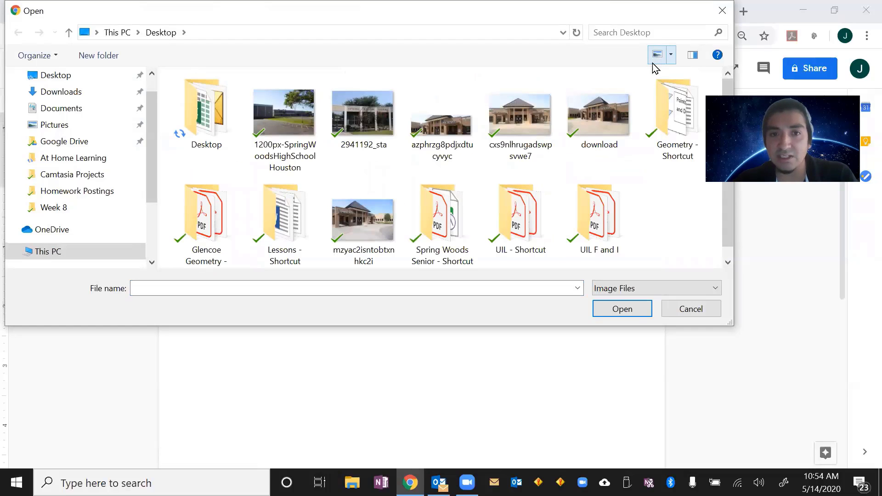
{"action": "left_click", "coordinate": [655, 62]}
{"action": "left_click", "coordinate": [655, 62]}
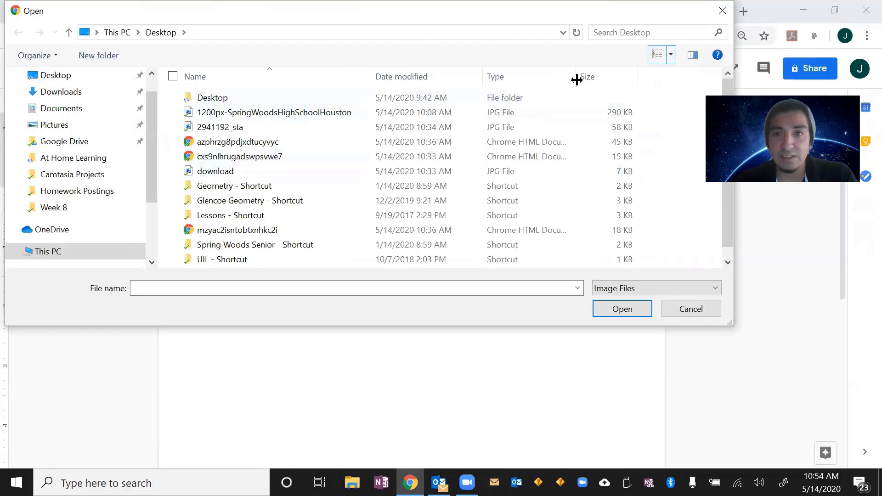
{"action": "left_click", "coordinate": [656, 59]}
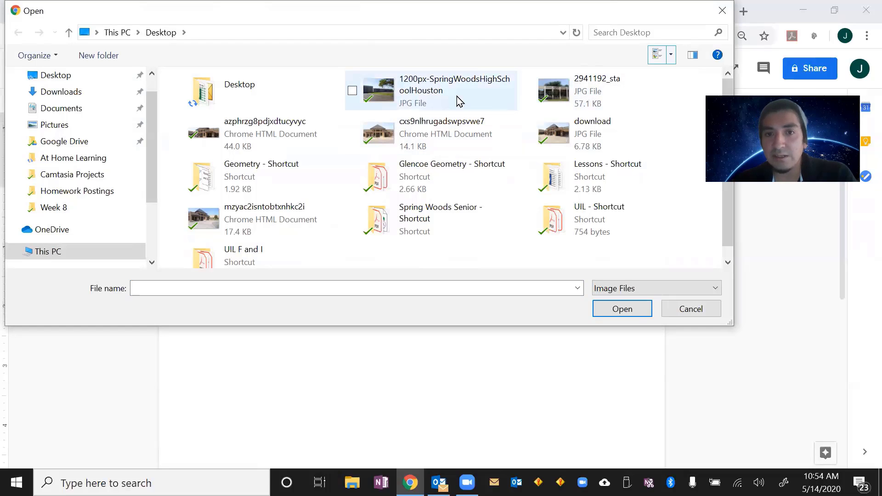
{"action": "double_click", "coordinate": [410, 101]}
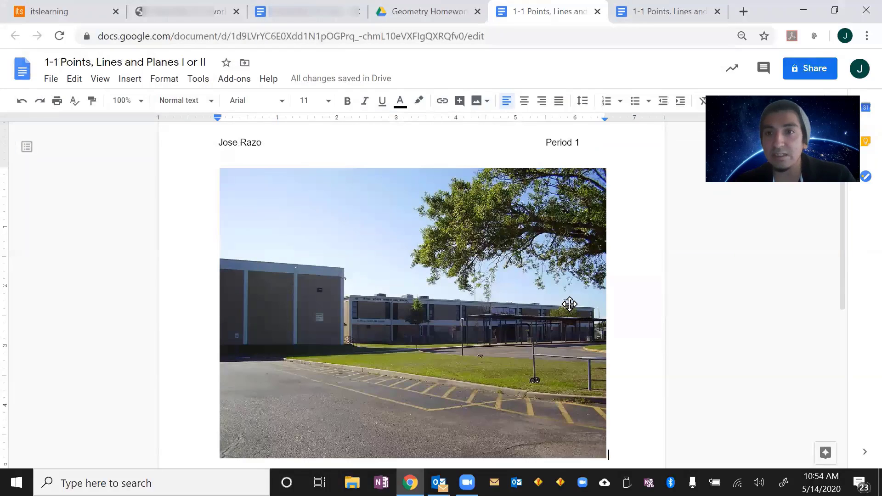
- Enlarge the school building photo toward the full page width by dragging its corner
{"action": "scroll", "coordinate": [595, 318], "scroll_direction": "down", "scroll_amount": 3}
{"action": "scroll", "coordinate": [579, 298], "scroll_direction": "up", "scroll_amount": 2}
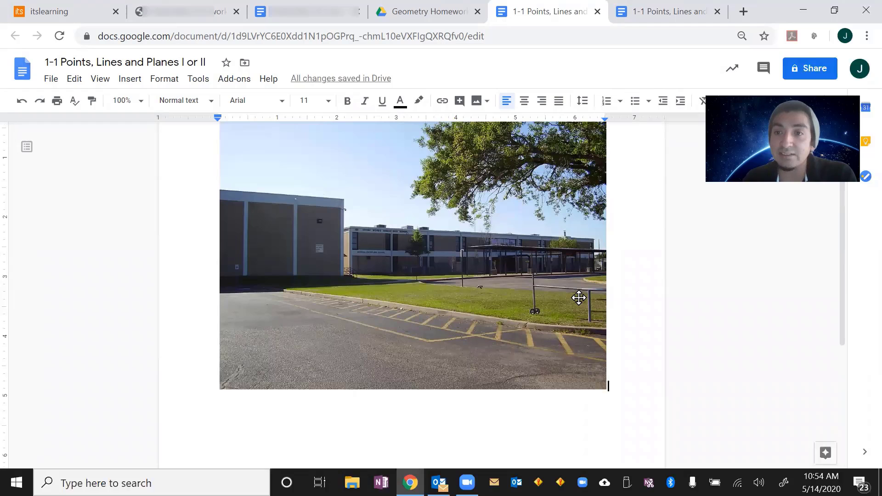
{"action": "scroll", "coordinate": [579, 298], "scroll_direction": "up", "scroll_amount": 2}
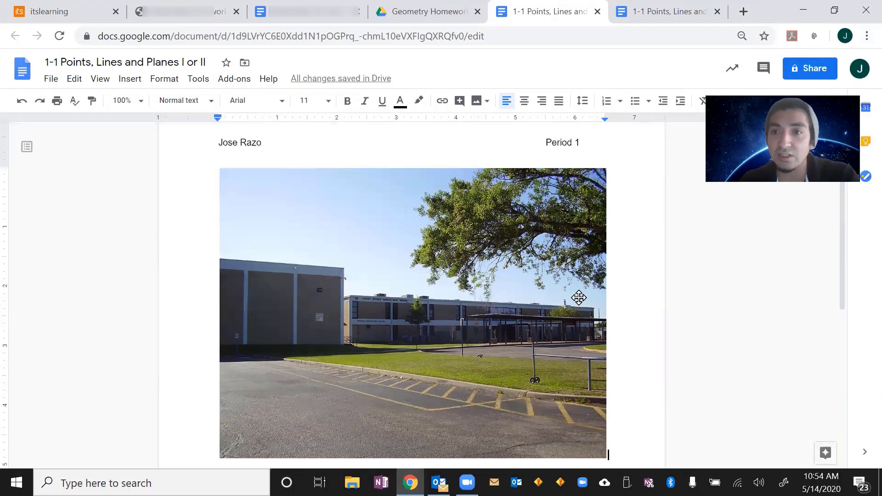
{"action": "scroll", "coordinate": [579, 298], "scroll_direction": "down", "scroll_amount": 2}
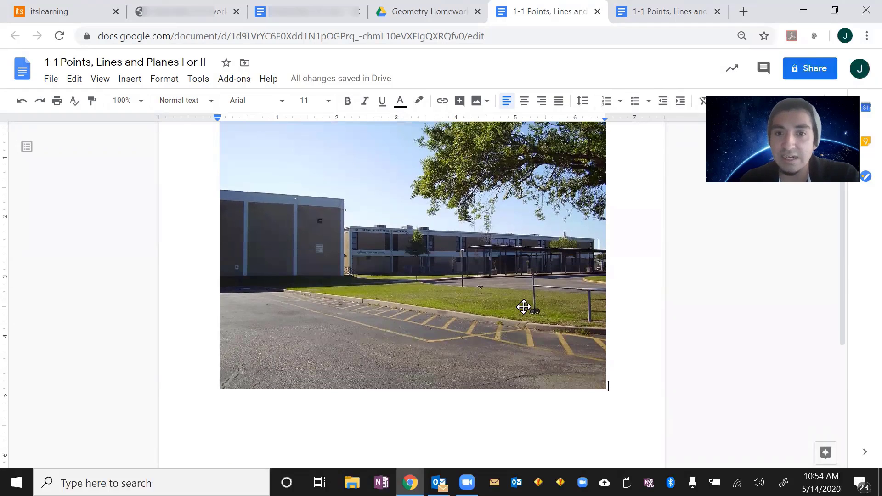
{"action": "left_click", "coordinate": [591, 360]}
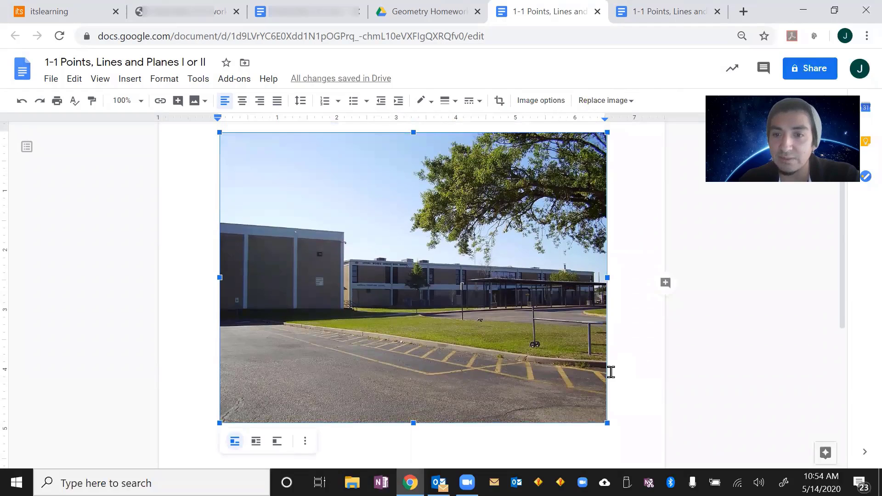
{"action": "left_click_drag", "start_coordinate": [607, 422], "coordinate": [637, 444]}
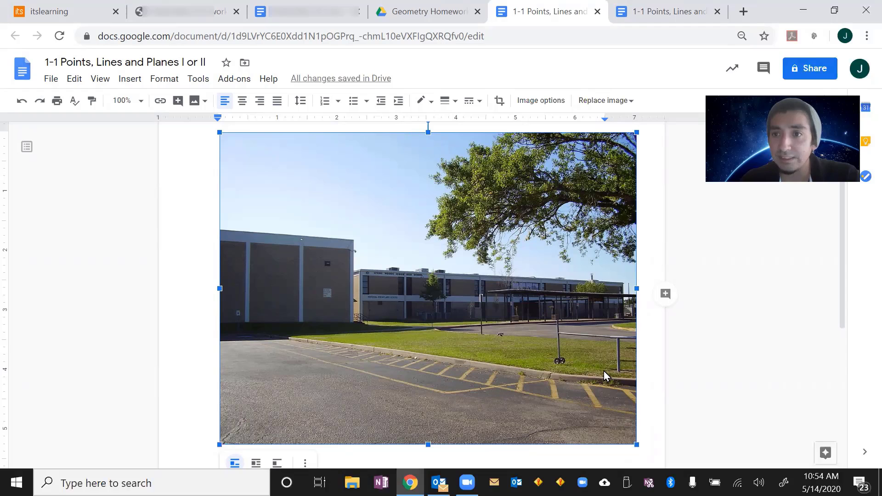
{"action": "scroll", "coordinate": [603, 363], "scroll_direction": "down", "scroll_amount": 2}
{"action": "scroll", "coordinate": [616, 368], "scroll_direction": "up", "scroll_amount": 2}
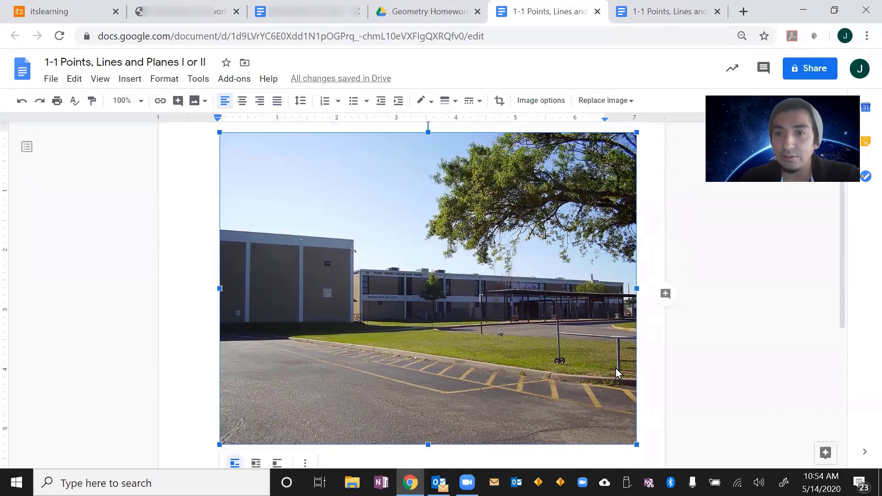
{"action": "scroll", "coordinate": [614, 366], "scroll_direction": "up", "scroll_amount": 1}
{"action": "scroll", "coordinate": [623, 372], "scroll_direction": "down", "scroll_amount": 2}
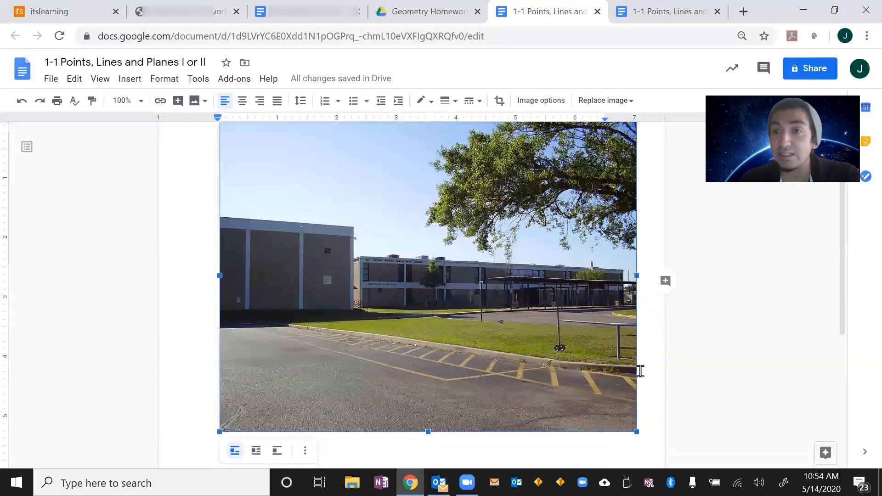
{"action": "left_click", "coordinate": [658, 371]}
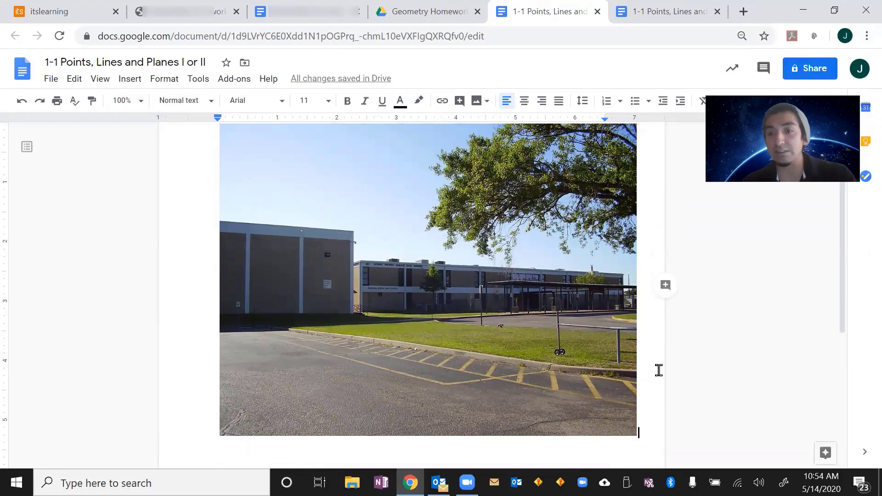
- Undo the last resize so the photo fits the margins, and add an empty line below it
{"action": "key", "text": "shift+Left"}
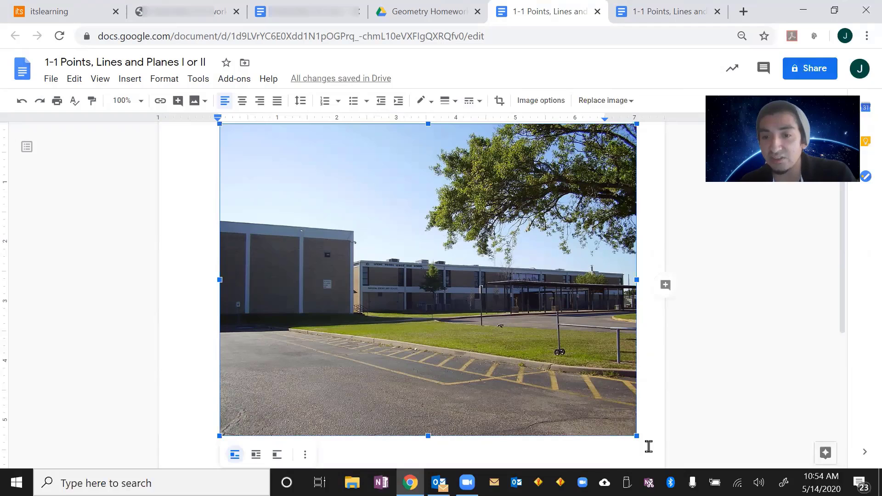
{"action": "key", "text": "ctrl+z"}
{"action": "key", "text": "Right"}
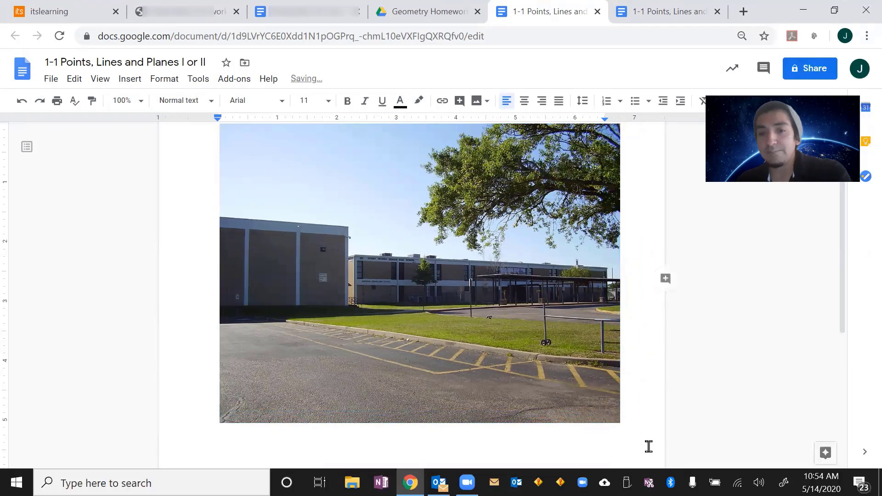
{"action": "key", "text": "Return"}
{"action": "scroll", "coordinate": [649, 446], "scroll_direction": "down", "scroll_amount": 2}
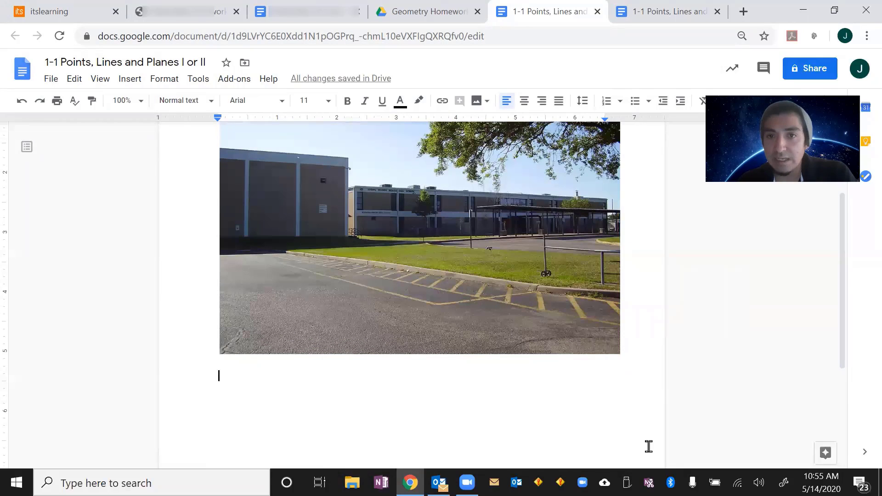
- Upload the 2941192_sta gate photo below the building photo
{"action": "left_click", "coordinate": [129, 79]}
{"action": "mouse_move", "coordinate": [135, 100]}
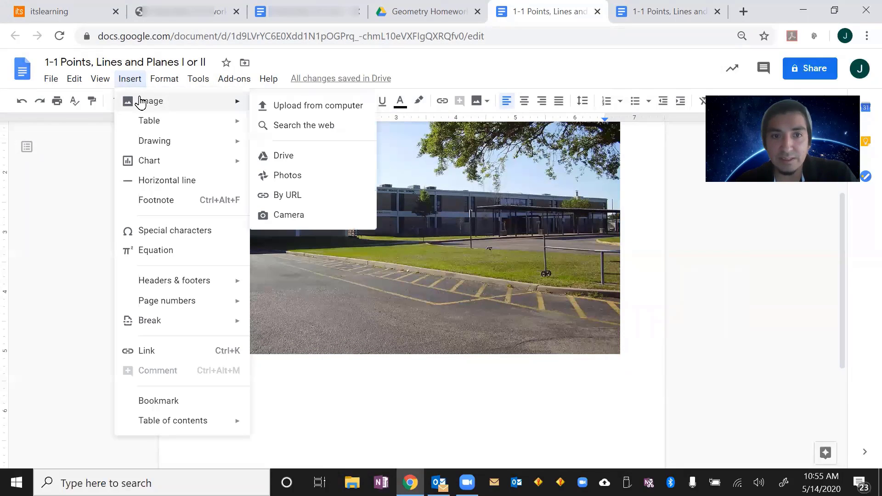
{"action": "left_click", "coordinate": [276, 108]}
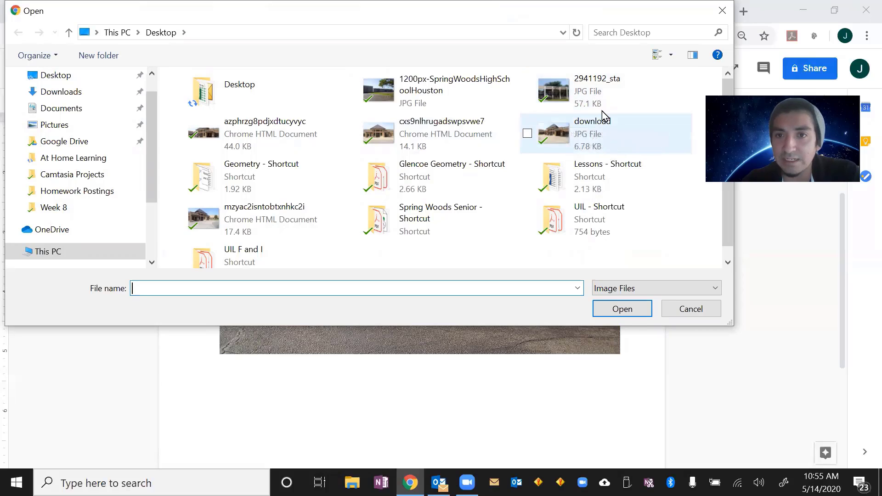
{"action": "double_click", "coordinate": [597, 87]}
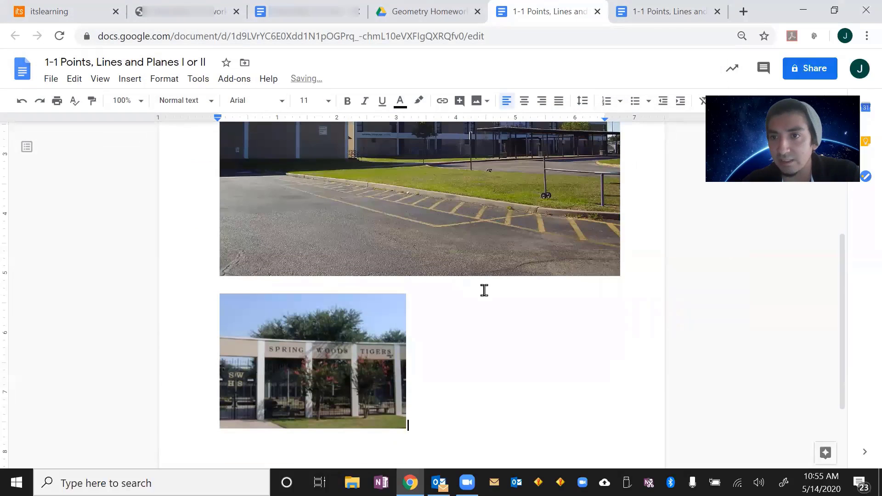
{"action": "scroll", "coordinate": [485, 290], "scroll_direction": "down", "scroll_amount": 2}
- Resize the Spring Woods Tigers gate photo, settling on about half the page width
{"action": "left_click", "coordinate": [380, 280]}
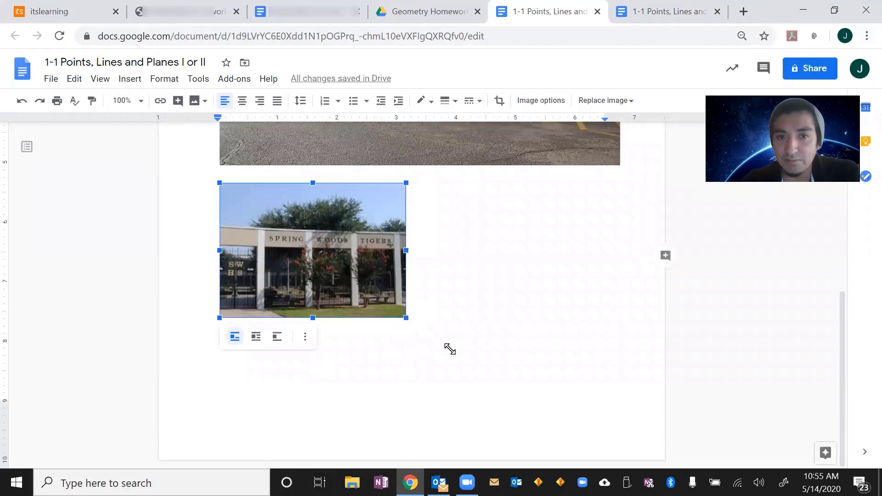
{"action": "left_click_drag", "start_coordinate": [449, 349], "coordinate": [477, 367]}
{"action": "scroll", "coordinate": [476, 368], "scroll_direction": "up", "scroll_amount": 1}
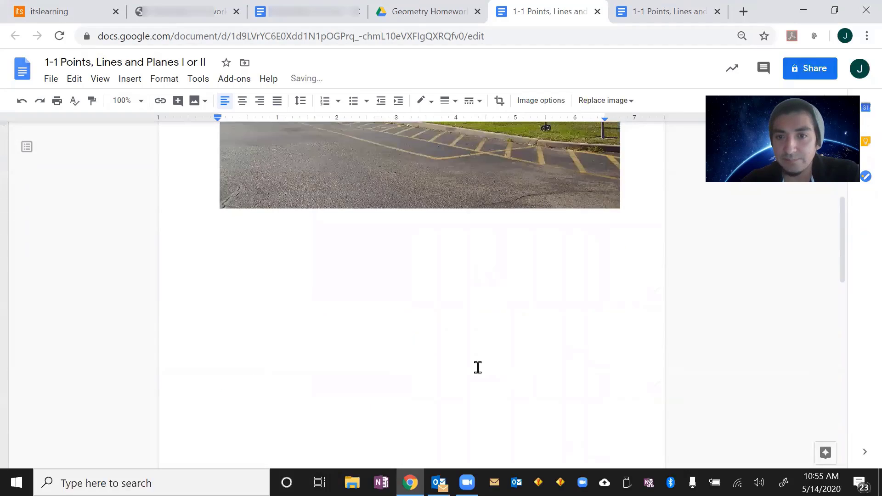
{"action": "scroll", "coordinate": [477, 368], "scroll_direction": "down", "scroll_amount": 8}
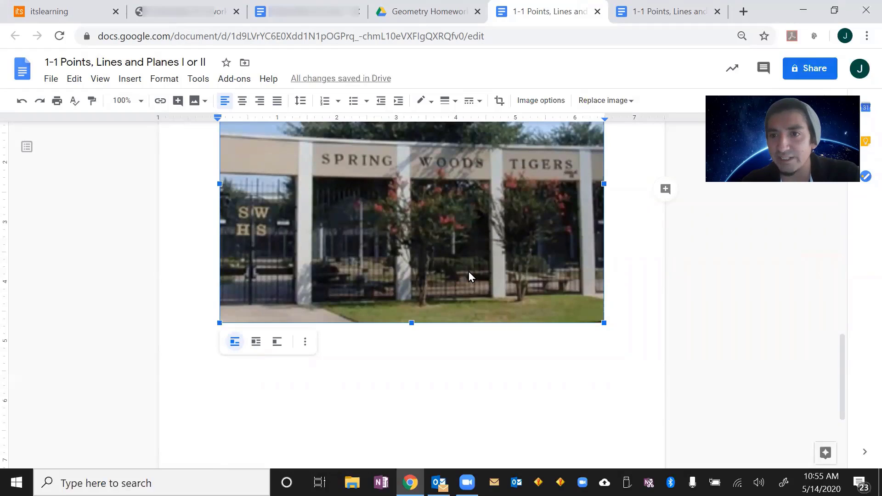
{"action": "scroll", "coordinate": [469, 271], "scroll_direction": "up", "scroll_amount": 2}
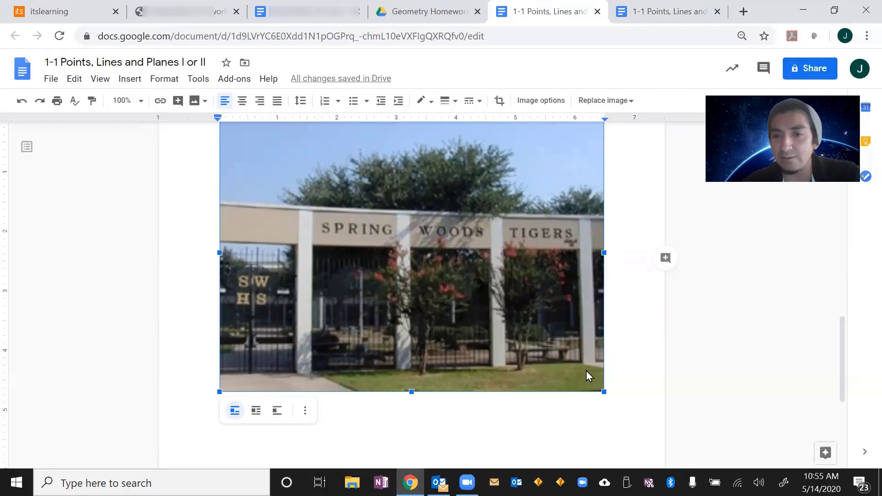
{"action": "left_click_drag", "start_coordinate": [604, 391], "coordinate": [467, 278]}
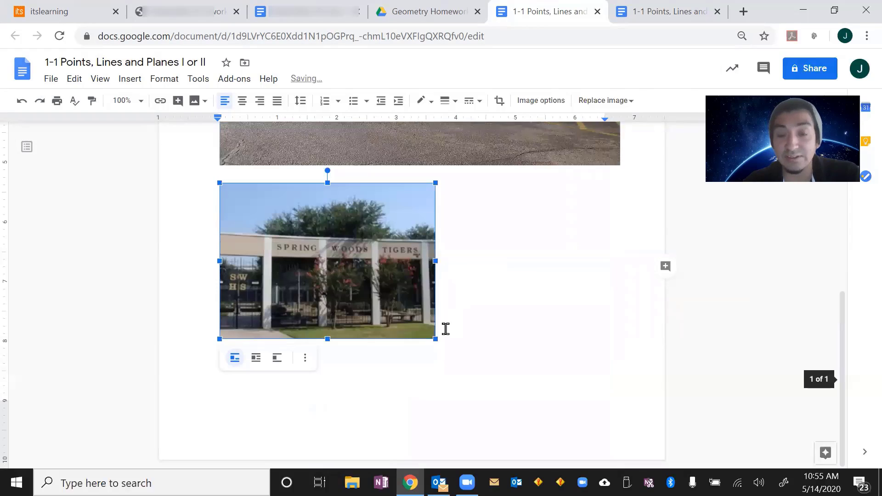
{"action": "left_click_drag", "start_coordinate": [435, 339], "coordinate": [599, 335]}
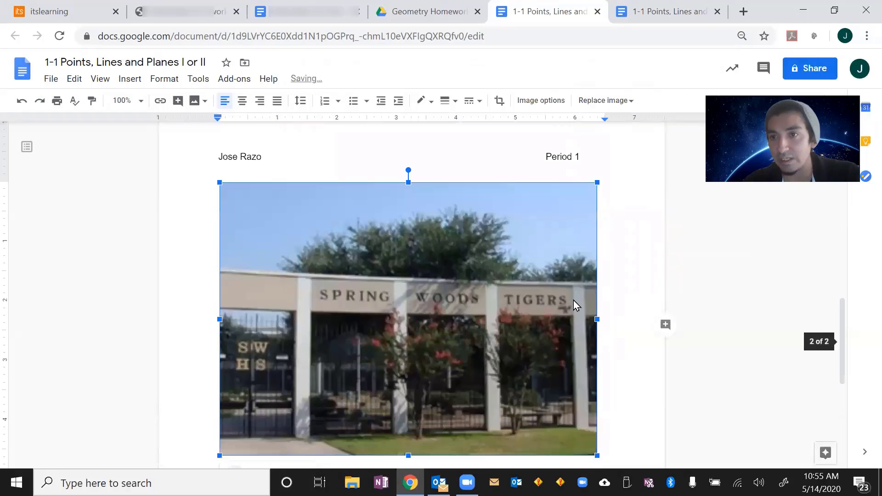
{"action": "scroll", "coordinate": [574, 300], "scroll_direction": "up", "scroll_amount": 11}
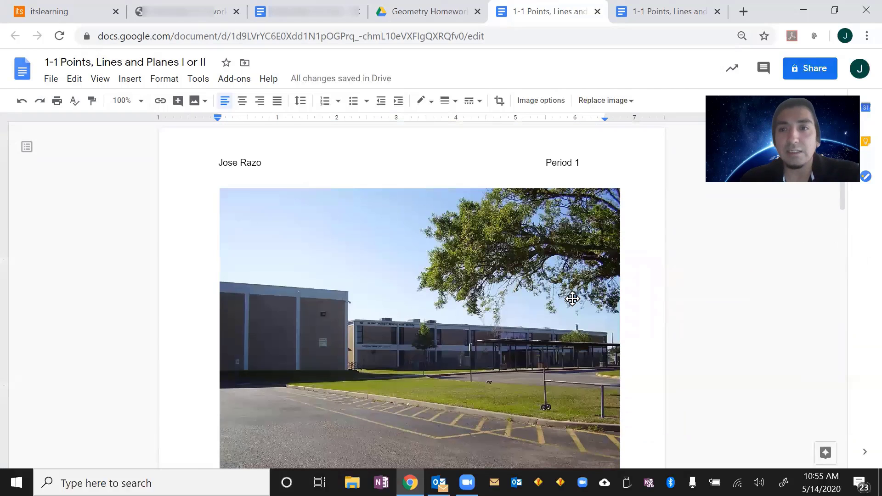
{"action": "left_click", "coordinate": [571, 299]}
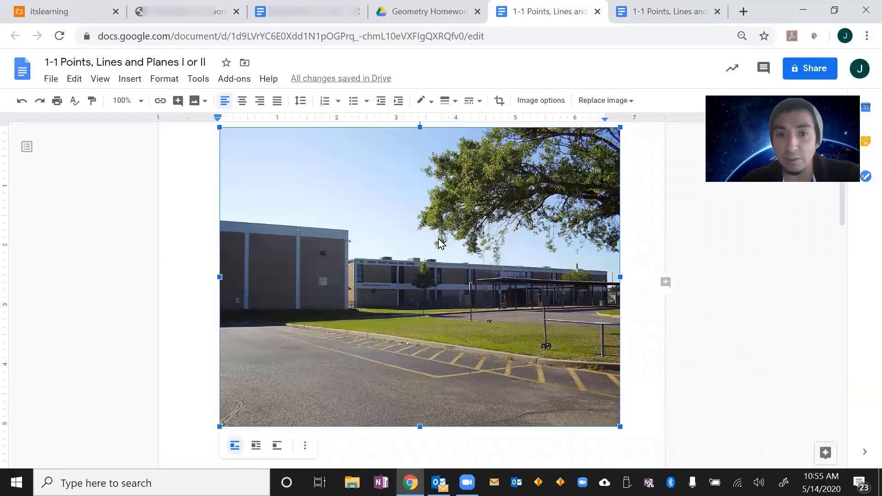
{"action": "scroll", "coordinate": [472, 296], "scroll_direction": "down", "scroll_amount": 8}
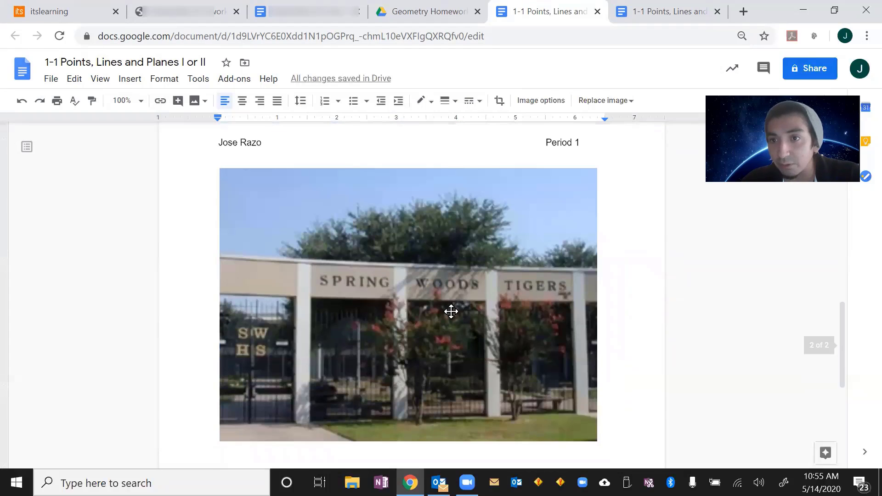
{"action": "left_click", "coordinate": [554, 372]}
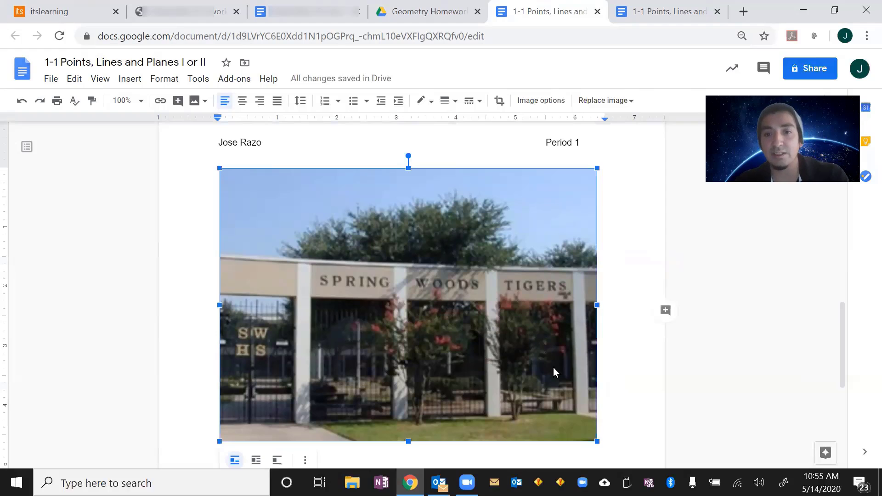
{"action": "left_click_drag", "start_coordinate": [597, 441], "coordinate": [410, 305]}
{"action": "left_click", "coordinate": [446, 306]}
- Upload the 'download' HIGH SCHOOL entrance photo beside the gate photo
{"action": "scroll", "coordinate": [447, 305], "scroll_direction": "up", "scroll_amount": 3}
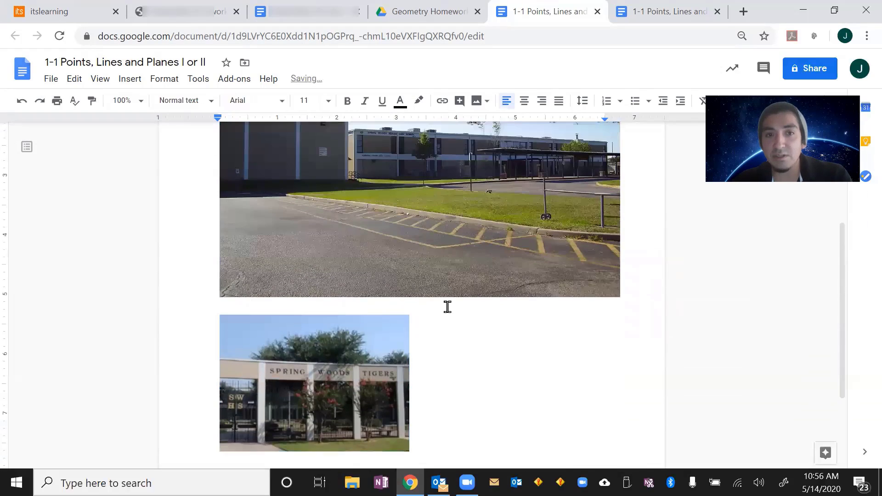
{"action": "left_click", "coordinate": [131, 82]}
{"action": "mouse_move", "coordinate": [150, 98]}
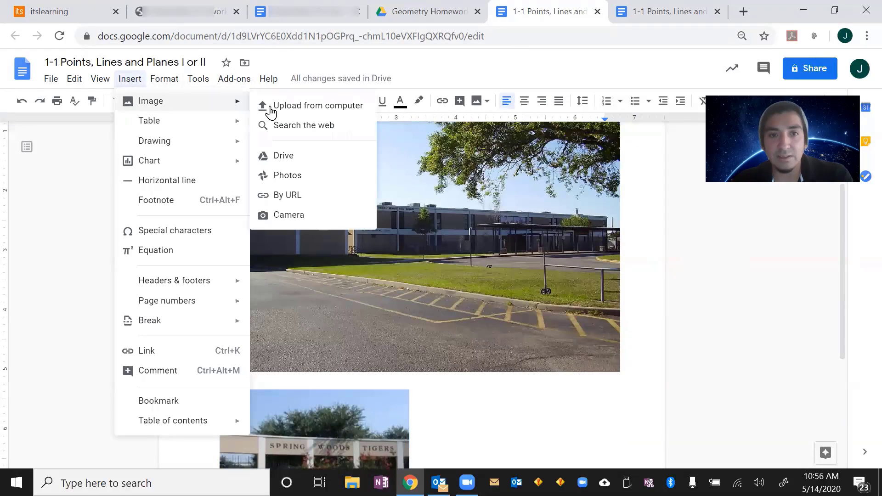
{"action": "left_click", "coordinate": [312, 107]}
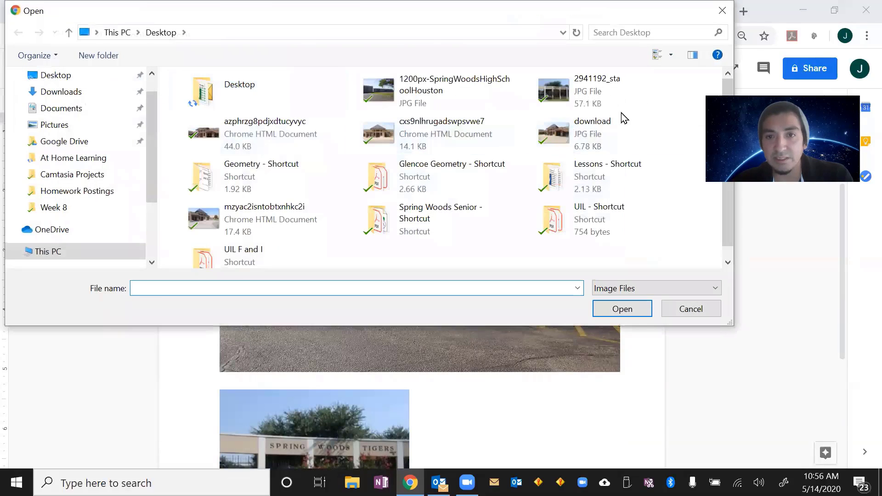
{"action": "double_click", "coordinate": [595, 147]}
- Try resizing the HIGH SCHOOL photo, then undo to keep its original small size
{"action": "scroll", "coordinate": [588, 333], "scroll_direction": "down", "scroll_amount": 2}
{"action": "left_click", "coordinate": [534, 351]}
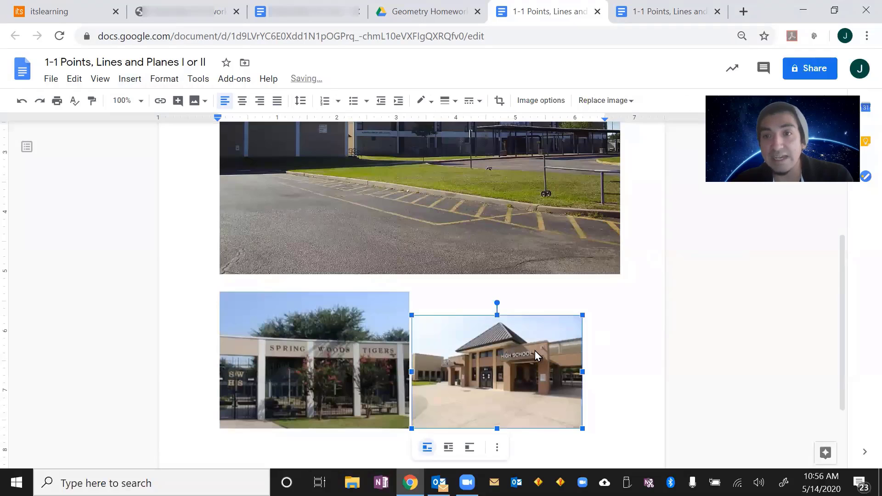
{"action": "scroll", "coordinate": [581, 329], "scroll_direction": "down", "scroll_amount": 2}
{"action": "left_click_drag", "start_coordinate": [583, 319], "coordinate": [635, 370]}
{"action": "scroll", "coordinate": [546, 347], "scroll_direction": "down", "scroll_amount": 7}
{"action": "scroll", "coordinate": [542, 346], "scroll_direction": "down", "scroll_amount": 4}
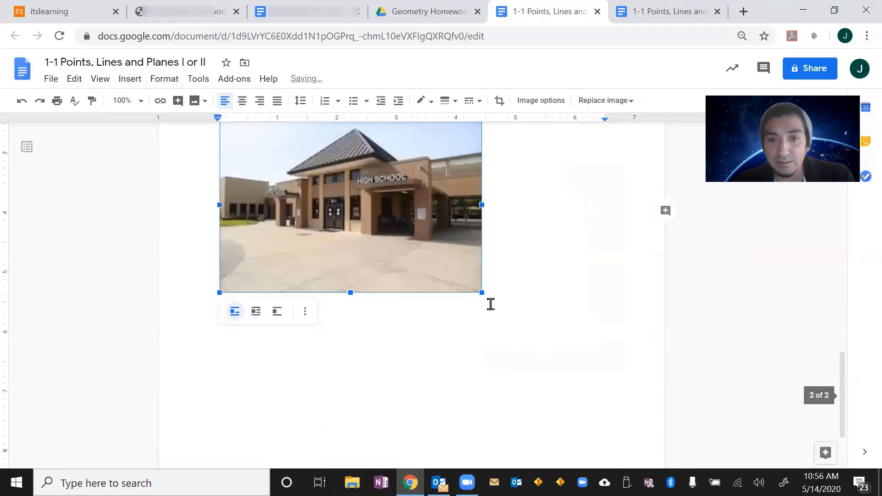
{"action": "left_click_drag", "start_coordinate": [482, 292], "coordinate": [570, 368]}
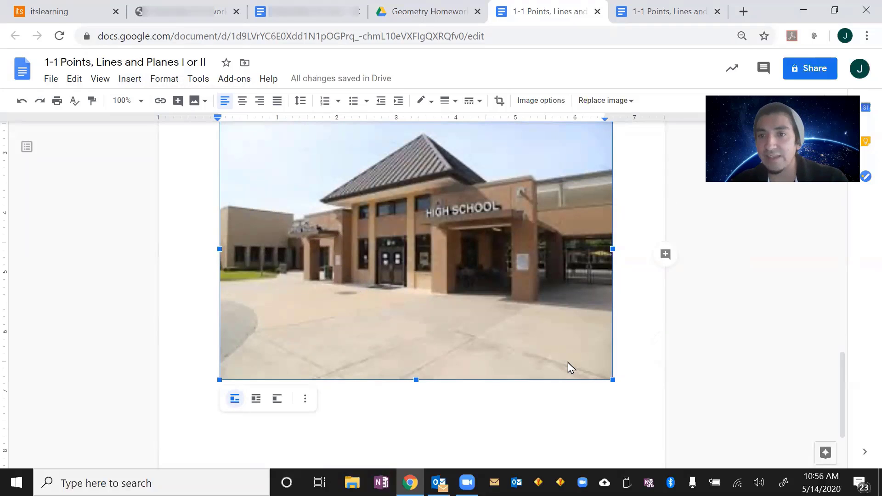
{"action": "key", "text": "ctrl+z"}
{"action": "key", "text": "ctrl+z"}
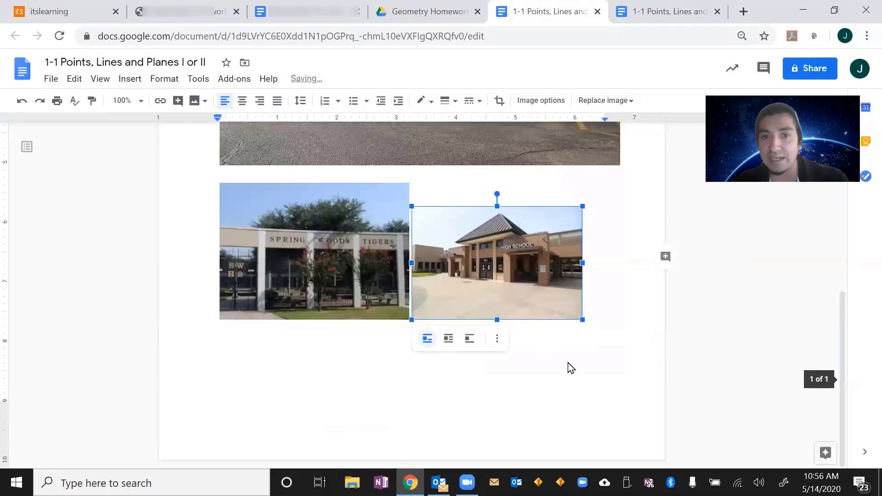
{"action": "left_click", "coordinate": [603, 318]}
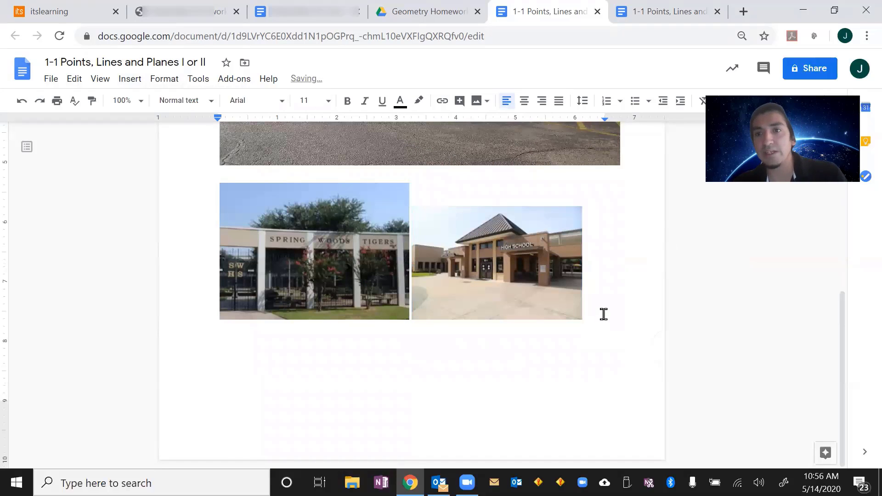
{"action": "scroll", "coordinate": [603, 314], "scroll_direction": "up", "scroll_amount": 10}
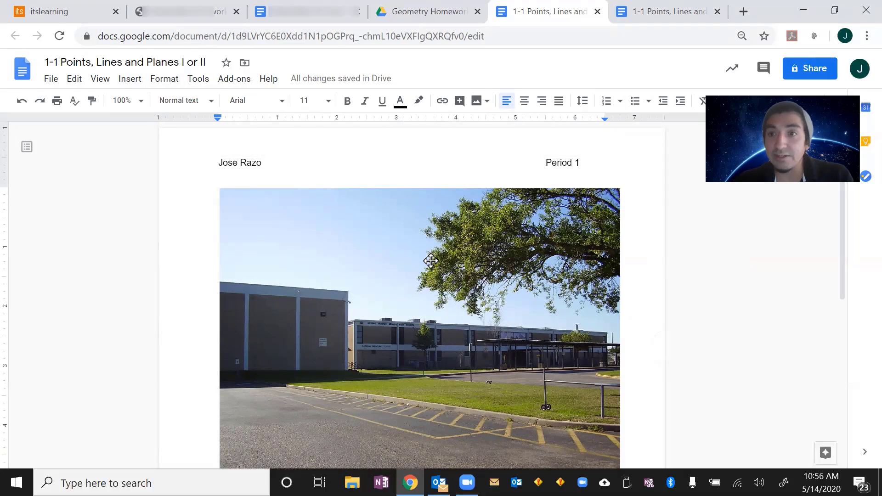
- Confirm in Google Drive that the Geometry Homework Fall folder under My Drive contains the document
{"action": "left_click", "coordinate": [430, 10]}
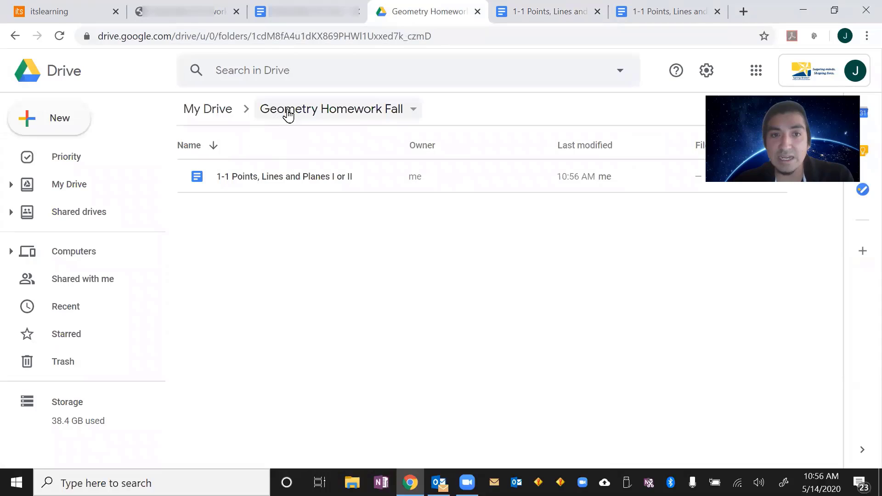
{"action": "left_click", "coordinate": [224, 114]}
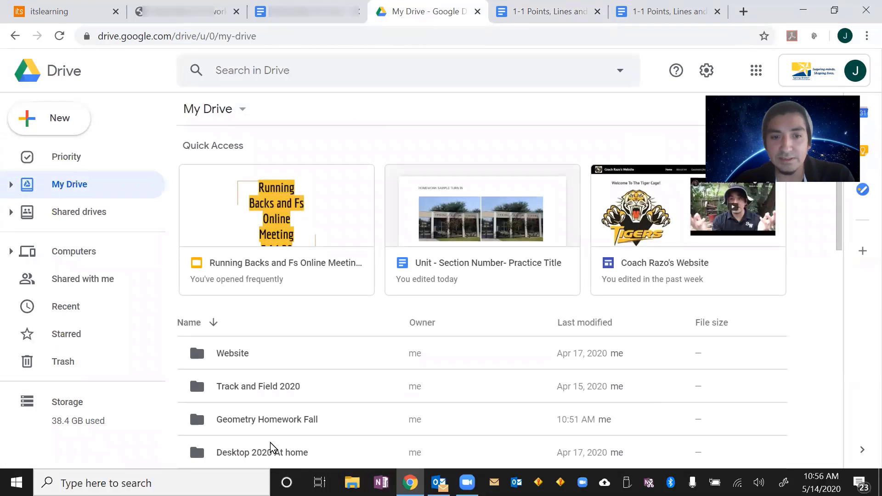
{"action": "double_click", "coordinate": [266, 419]}
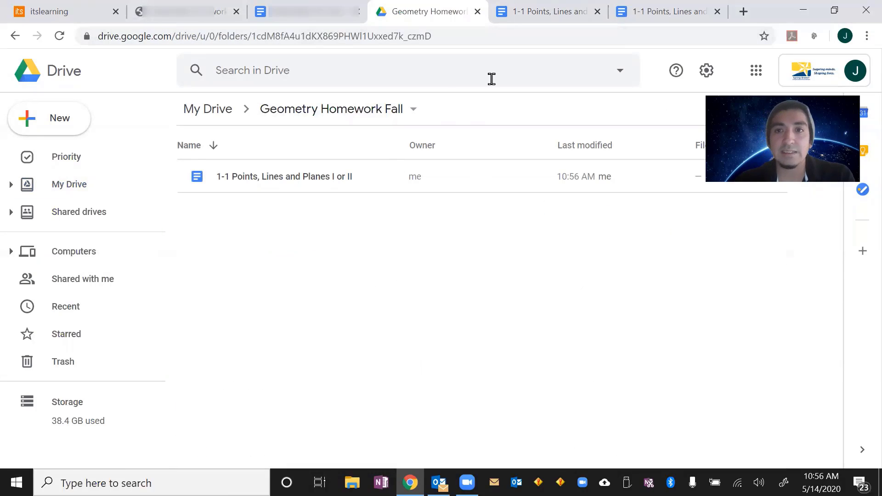
- Close the duplicate 1-1 Points, Lines and Planes I or II tab, keeping the original open
{"action": "left_click", "coordinate": [587, 18]}
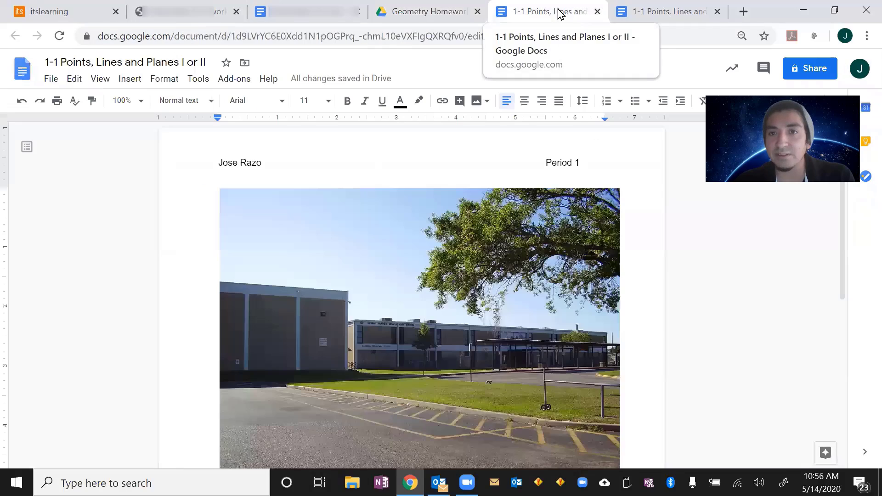
{"action": "left_click", "coordinate": [679, 11]}
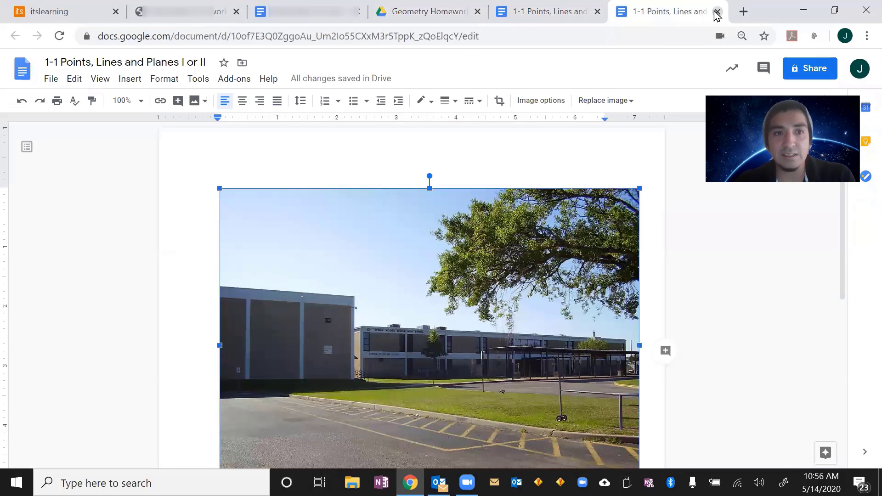
{"action": "left_click", "coordinate": [716, 14]}
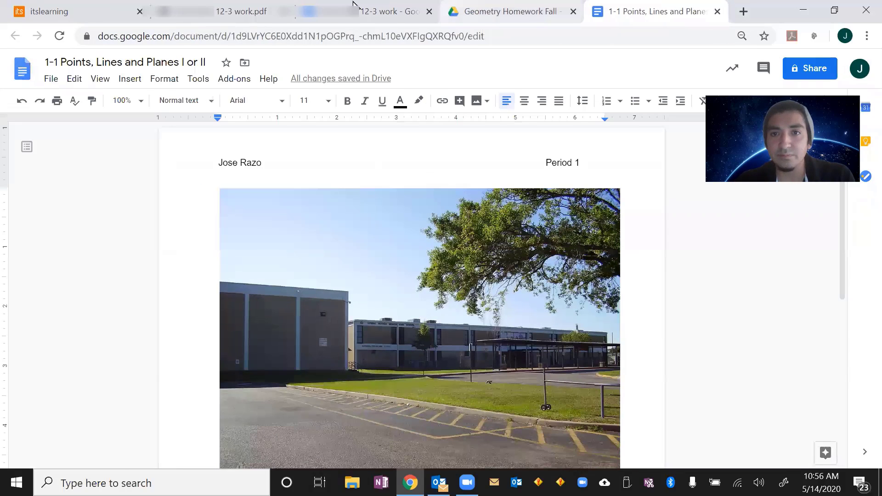
- Delete the attached 1-1 Points, Lines and Planes I or II file row from the itslearning answer form
{"action": "left_click", "coordinate": [70, 8]}
{"action": "scroll", "coordinate": [68, 228], "scroll_direction": "up", "scroll_amount": 3}
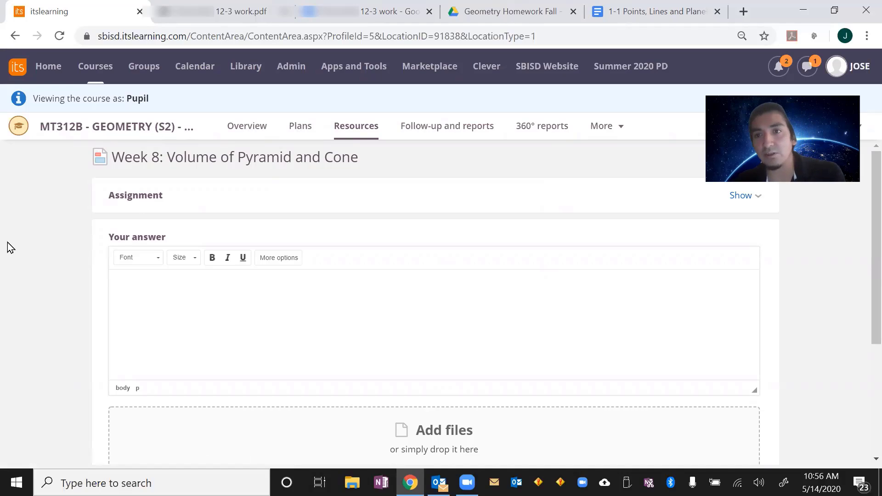
{"action": "scroll", "coordinate": [7, 242], "scroll_direction": "down", "scroll_amount": 1}
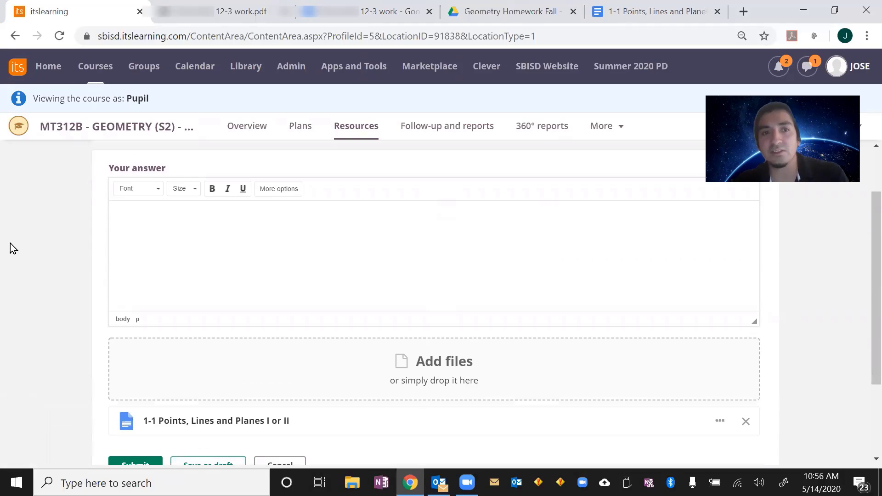
{"action": "left_click", "coordinate": [746, 422]}
{"action": "scroll", "coordinate": [83, 276], "scroll_direction": "up", "scroll_amount": 1}
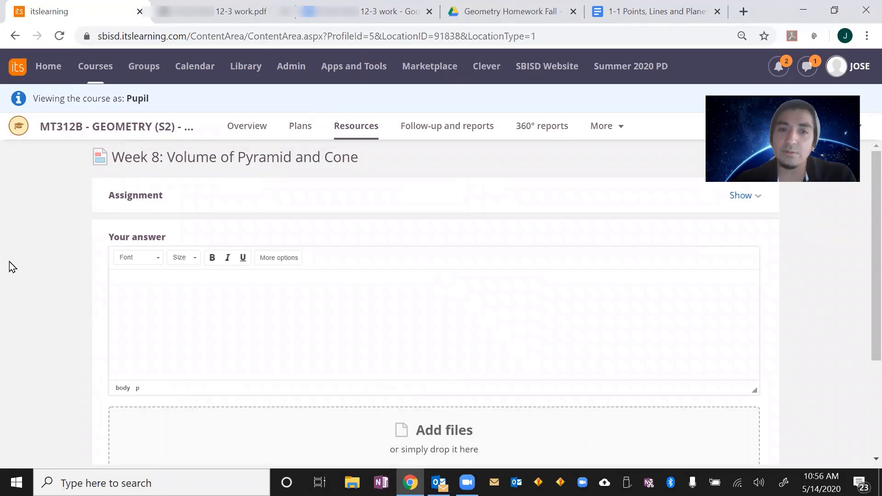
- Open the Week 8: Volume of Pyramid and Cone task from the course overview's Tasks
{"action": "left_click", "coordinate": [241, 130]}
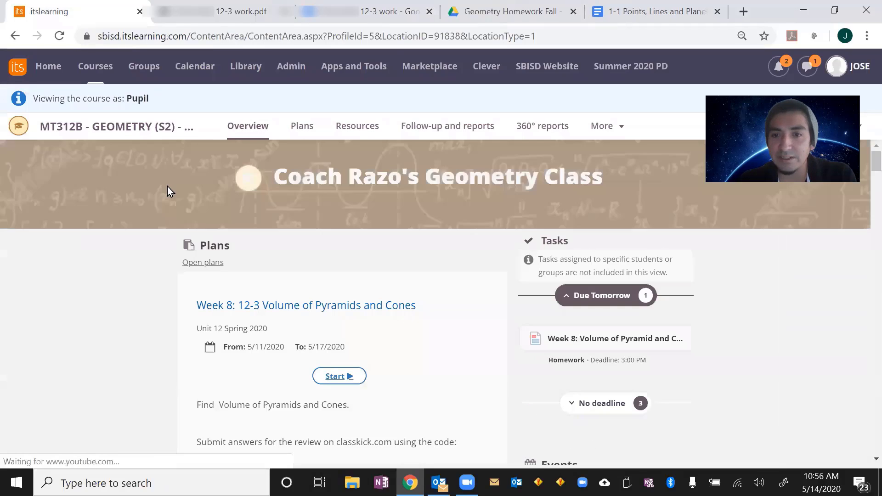
{"action": "scroll", "coordinate": [531, 244], "scroll_direction": "down", "scroll_amount": 1}
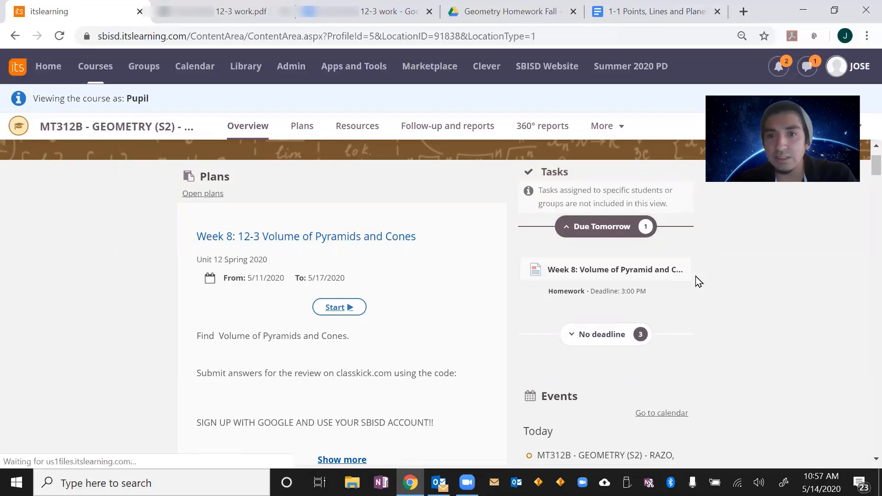
{"action": "left_click", "coordinate": [658, 275]}
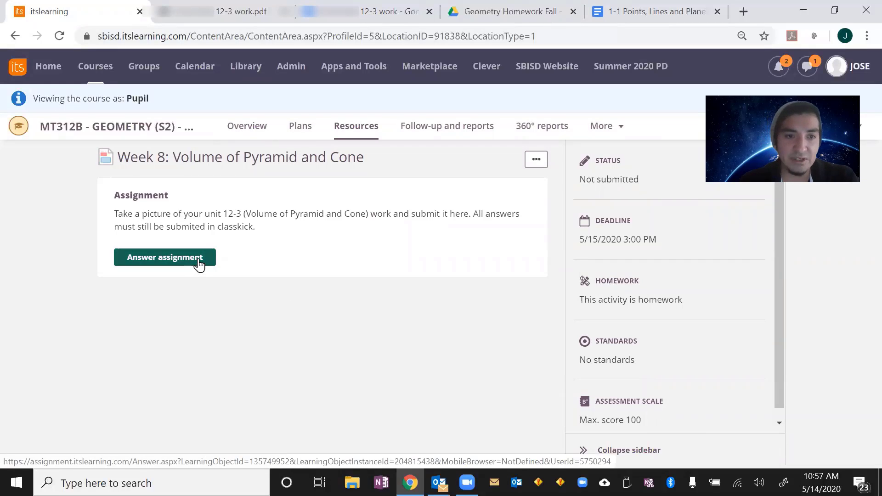
- Review the instruction about submitting a picture, then start answering the assignment
{"action": "left_click_drag", "start_coordinate": [140, 159], "coordinate": [180, 161]}
{"action": "left_click_drag", "start_coordinate": [140, 214], "coordinate": [321, 214]}
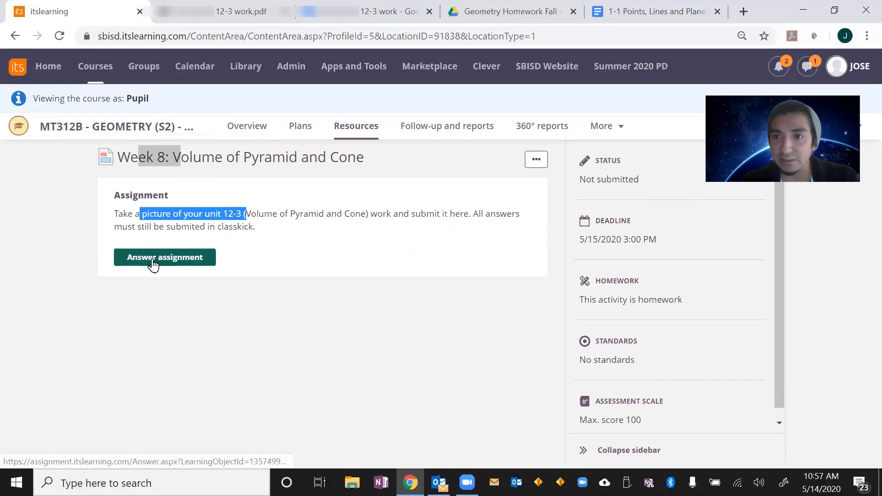
{"action": "left_click", "coordinate": [278, 266]}
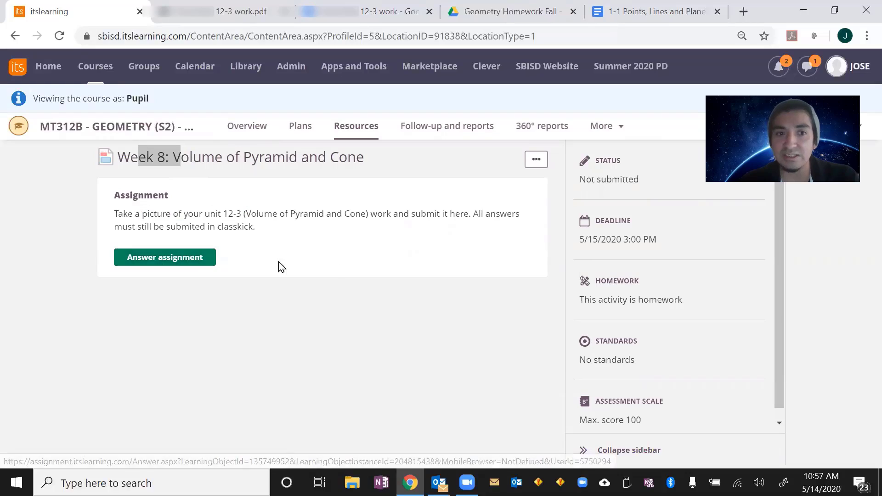
{"action": "left_click", "coordinate": [190, 266]}
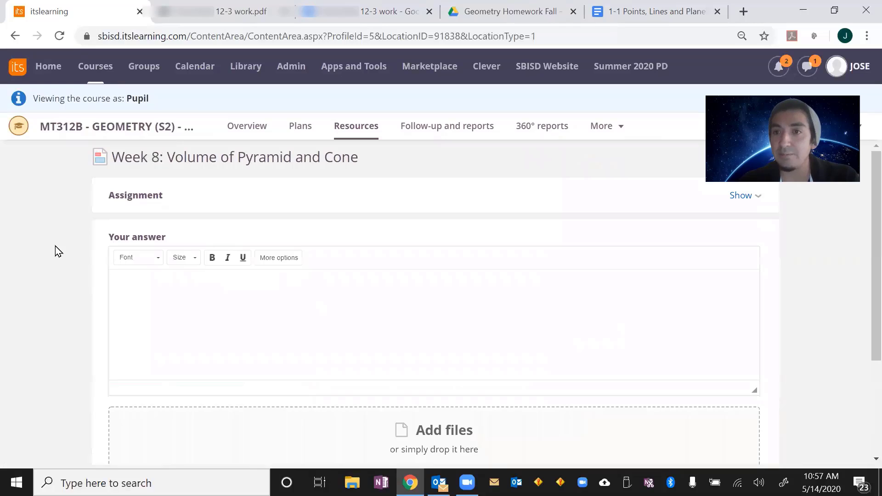
{"action": "scroll", "coordinate": [55, 248], "scroll_direction": "down", "scroll_amount": 2}
{"action": "left_click", "coordinate": [174, 251]}
{"action": "type", "text": "here "}
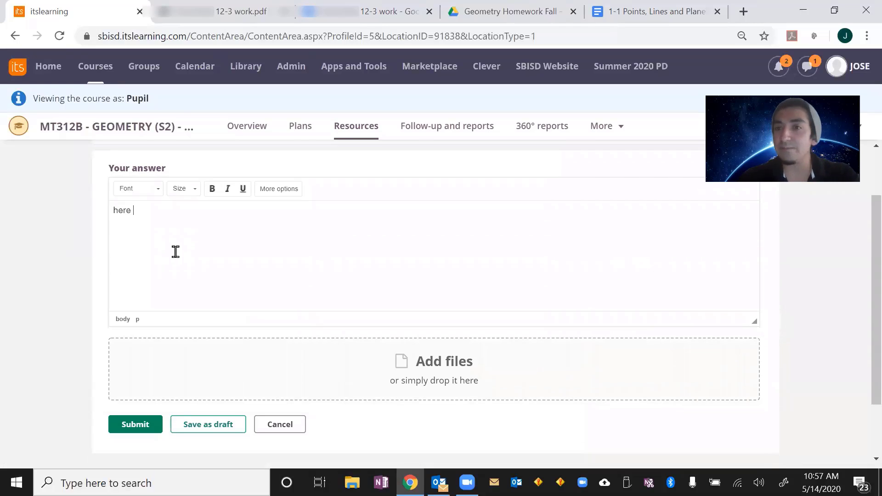
{"action": "type", "text": "which a"}
{"action": "key", "text": "BackSpace"}
{"action": "key", "text": "BackSpace"}
{"action": "key", "text": "BackSpace"}
{"action": "key", "text": "BackSpace"}
{"action": "key", "text": "BackSpace"}
{"action": "key", "text": "BackSpace"}
{"action": "key", "text": "BackSpace"}
{"action": "key", "text": "BackSpace"}
{"action": "key", "text": "BackSpace"}
{"action": "key", "text": "BackSpace"}
{"action": "key", "text": "BackSpace"}
{"action": "key", "text": "BackSpace"}
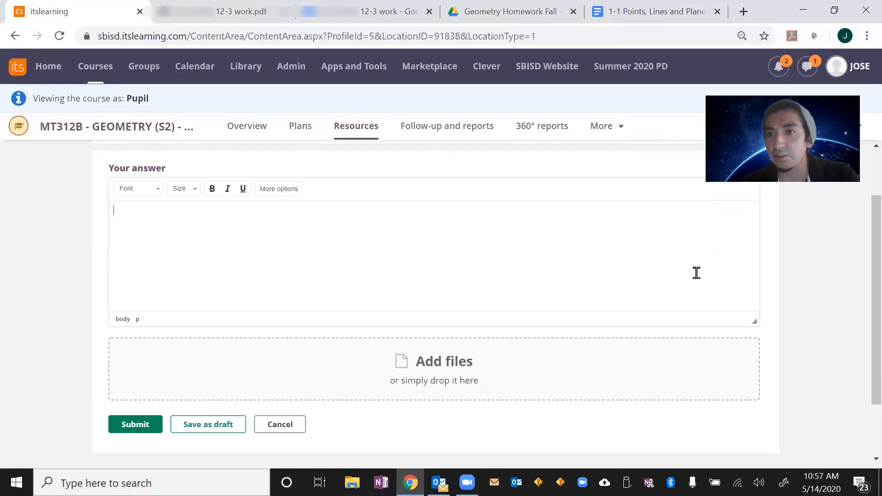
{"action": "left_click", "coordinate": [808, 73]}
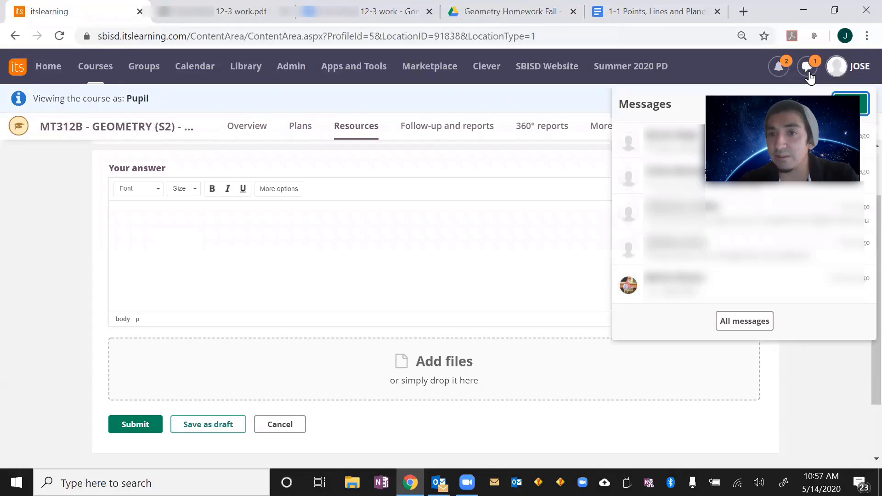
{"action": "left_click", "coordinate": [808, 73]}
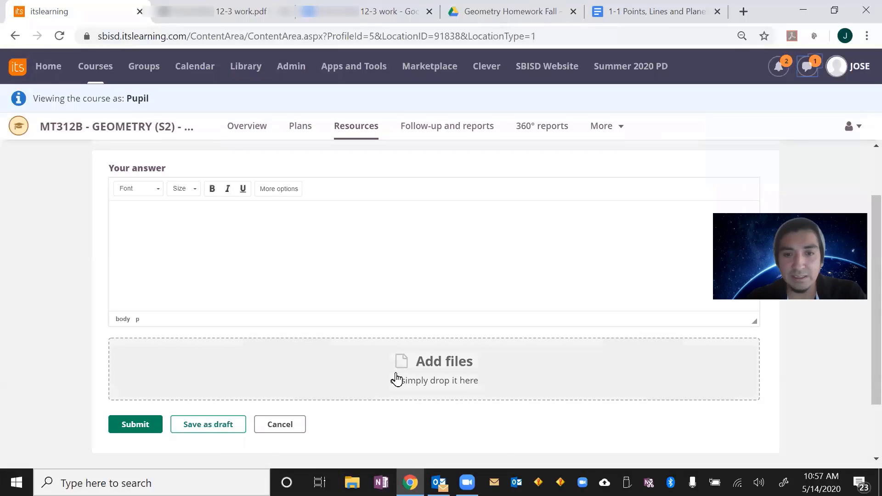
- Try attaching from Google Drive and check the Geometry Homework Fall folder in Drive
{"action": "left_click", "coordinate": [445, 369]}
{"action": "scroll", "coordinate": [492, 349], "scroll_direction": "down", "scroll_amount": 2}
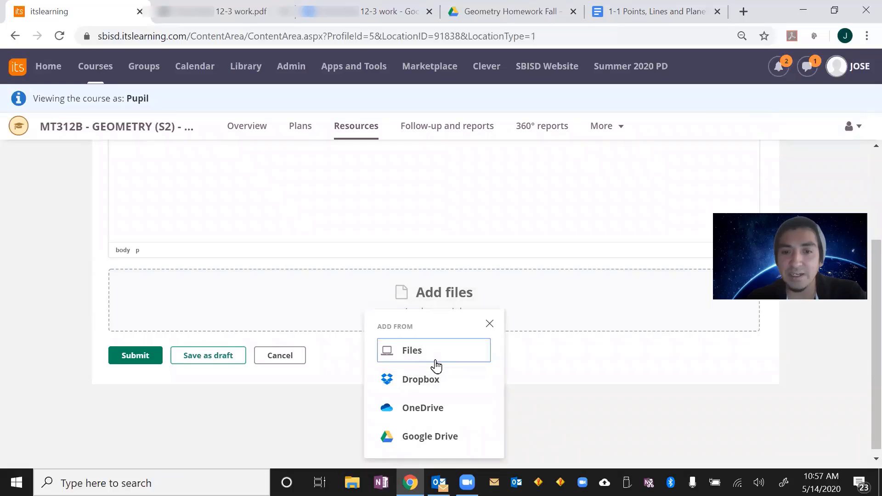
{"action": "left_click", "coordinate": [432, 438]}
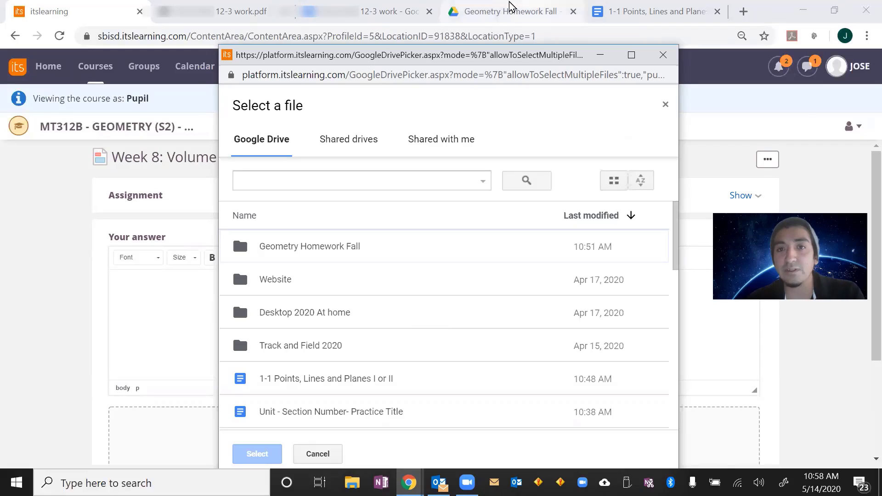
{"action": "left_click", "coordinate": [492, 6]}
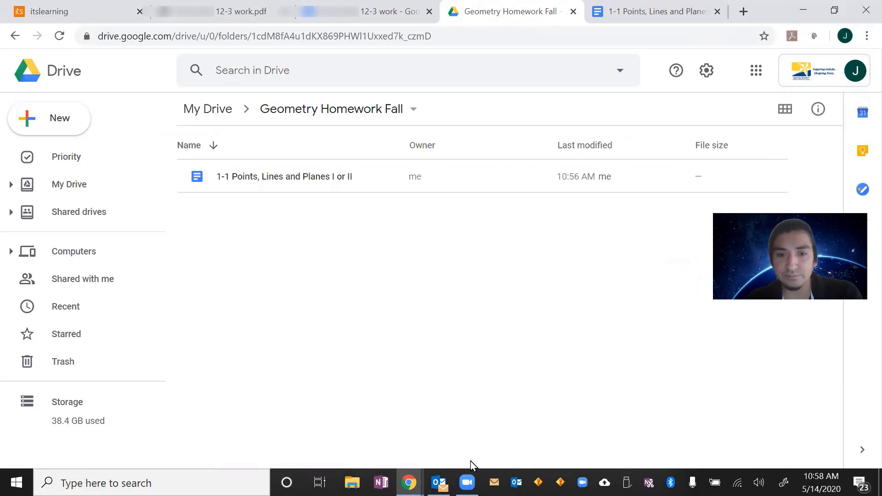
{"action": "mouse_move", "coordinate": [439, 482]}
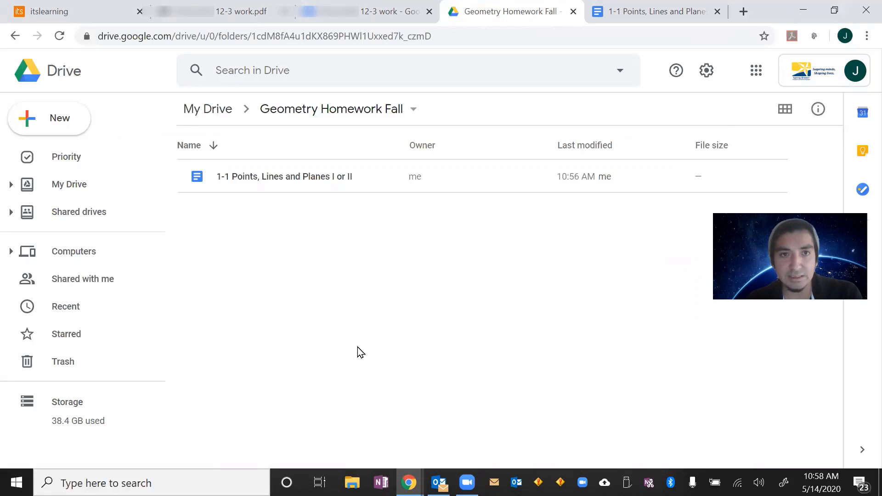
- Attach the 1-1 Points, Lines and Planes I or II doc from Geometry Homework Fall via Google Drive
{"action": "left_click", "coordinate": [82, 8]}
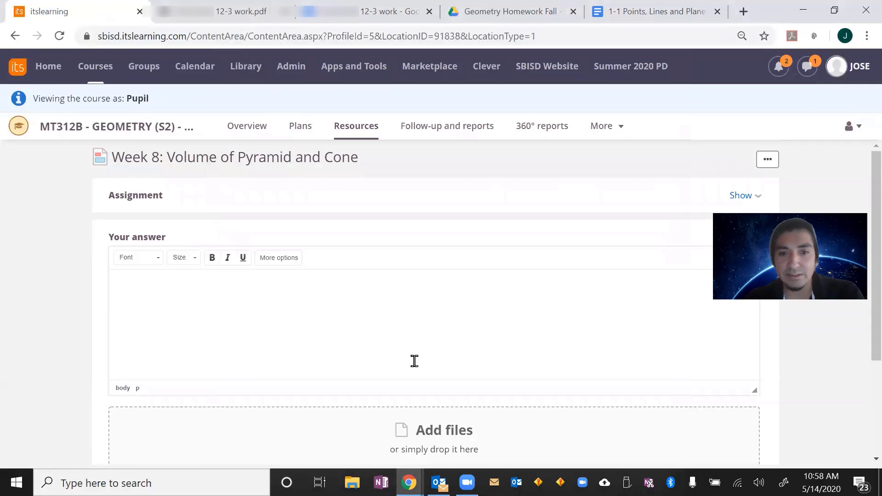
{"action": "scroll", "coordinate": [414, 360], "scroll_direction": "down", "scroll_amount": 3}
{"action": "left_click", "coordinate": [486, 325]}
{"action": "key", "text": "Down"}
{"action": "key", "text": "Down"}
{"action": "key", "text": "Down"}
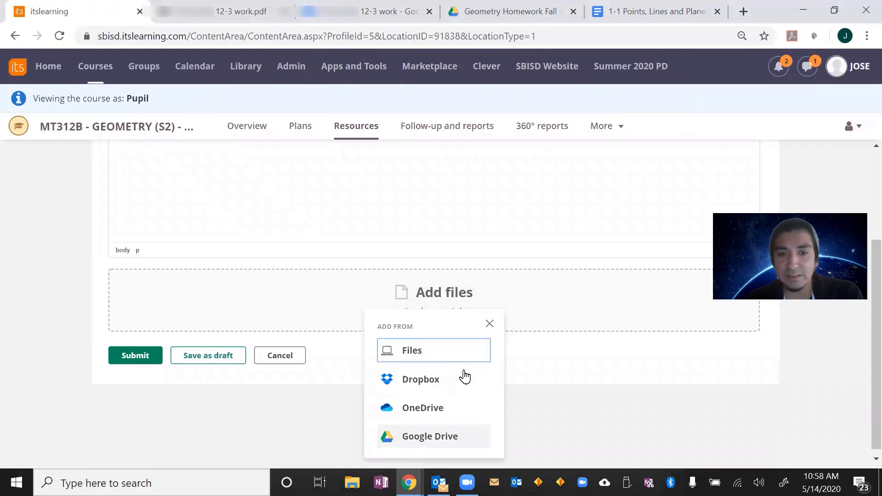
{"action": "key", "text": "Return"}
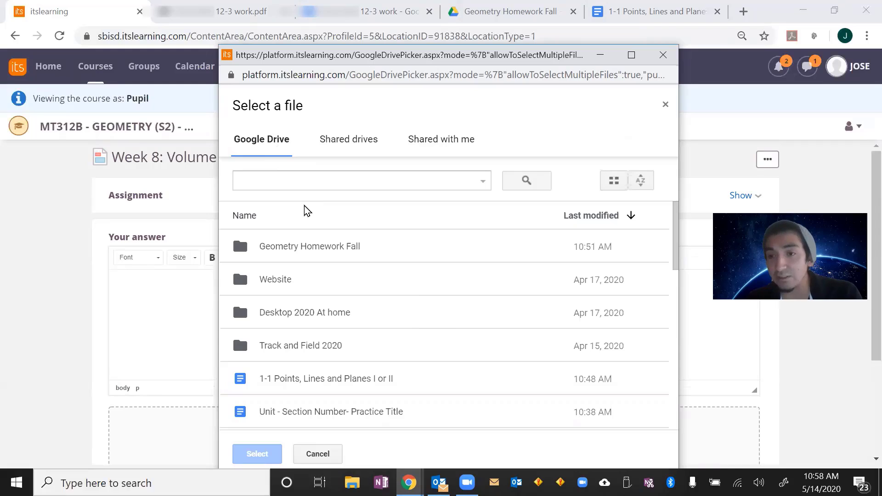
{"action": "double_click", "coordinate": [294, 252]}
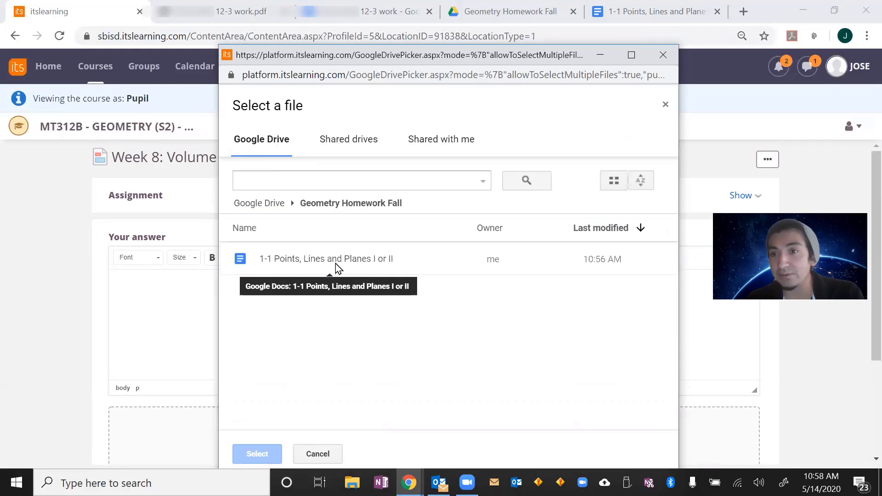
{"action": "double_click", "coordinate": [338, 260]}
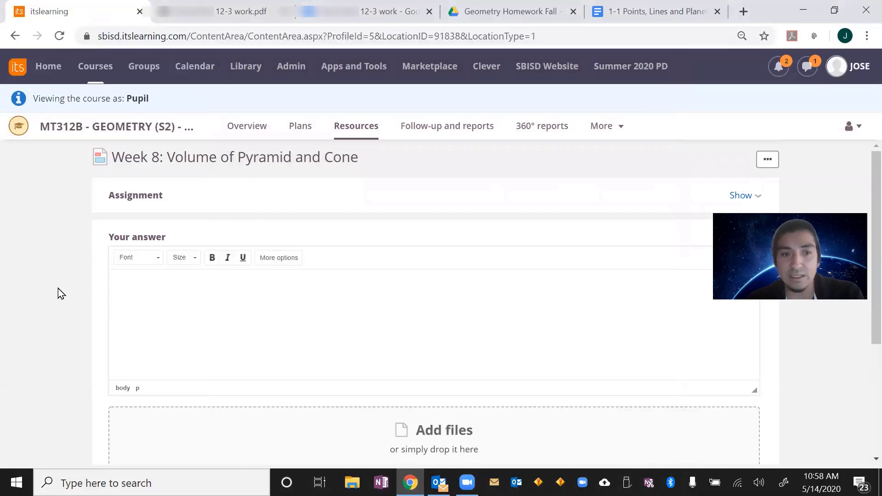
- Submit the Week 8 answer with the 1-1 Points, Lines and Planes I or II file attached
{"action": "scroll", "coordinate": [58, 288], "scroll_direction": "down", "scroll_amount": 4}
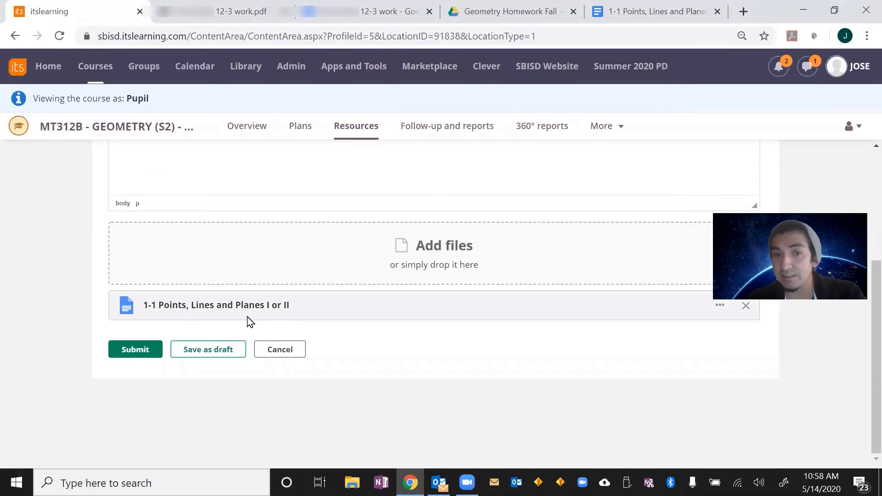
{"action": "scroll", "coordinate": [247, 322], "scroll_direction": "up", "scroll_amount": 4}
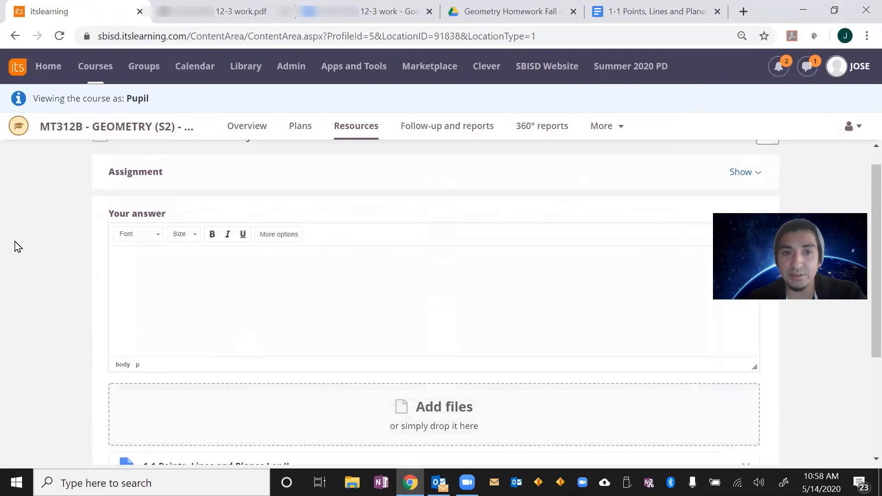
{"action": "scroll", "coordinate": [40, 255], "scroll_direction": "down", "scroll_amount": 4}
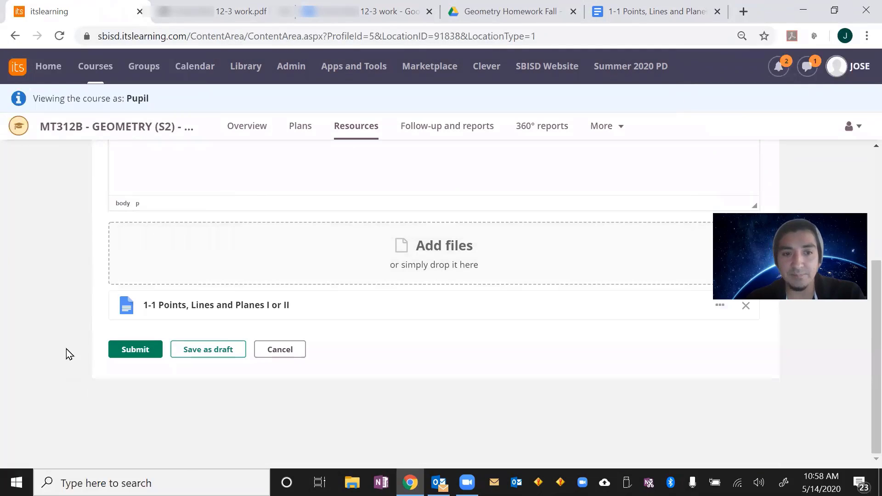
{"action": "left_click", "coordinate": [138, 354]}
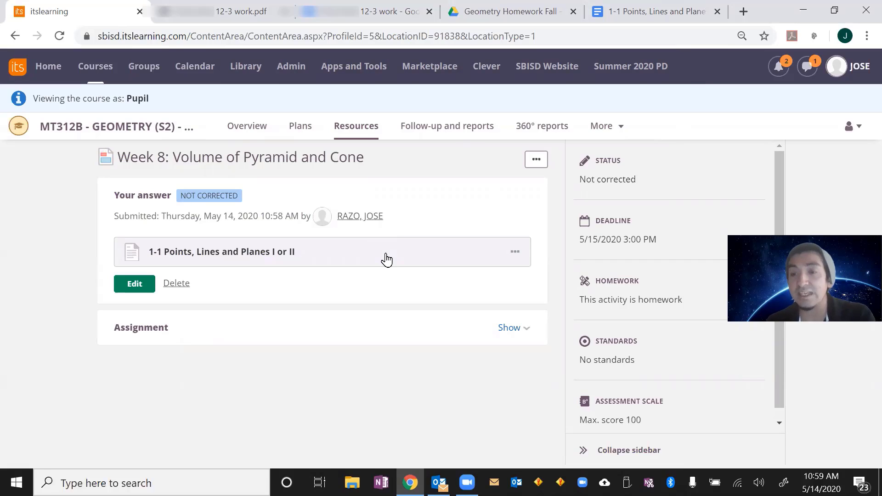
- Open the 1-1 Points, Lines and Planes I or II doc from the Geometry Homework Fall folder
{"action": "left_click", "coordinate": [506, 11]}
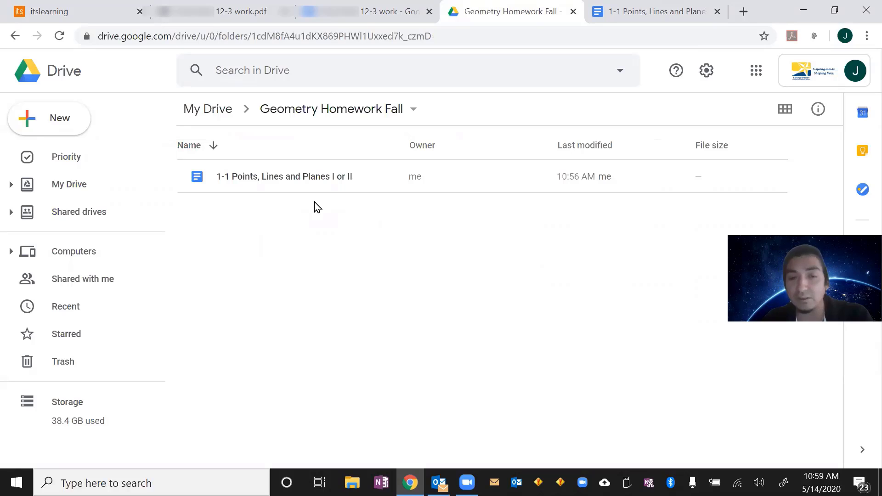
{"action": "left_click", "coordinate": [331, 186]}
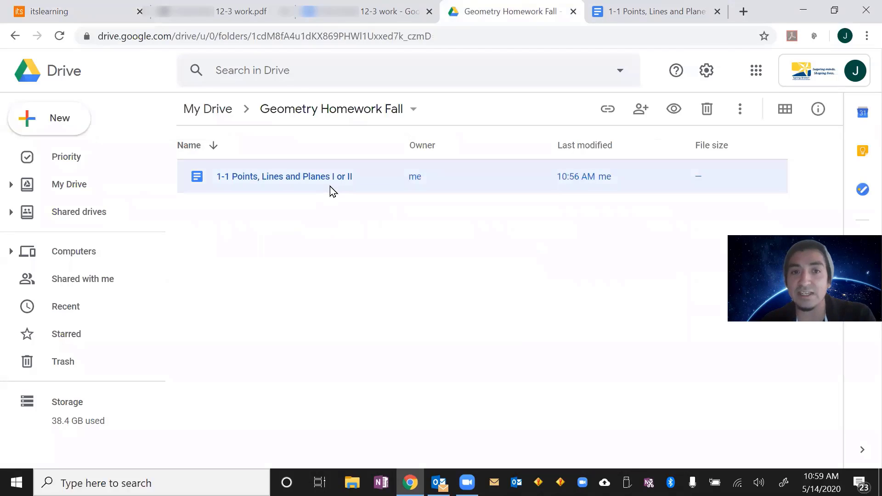
{"action": "double_click", "coordinate": [310, 189]}
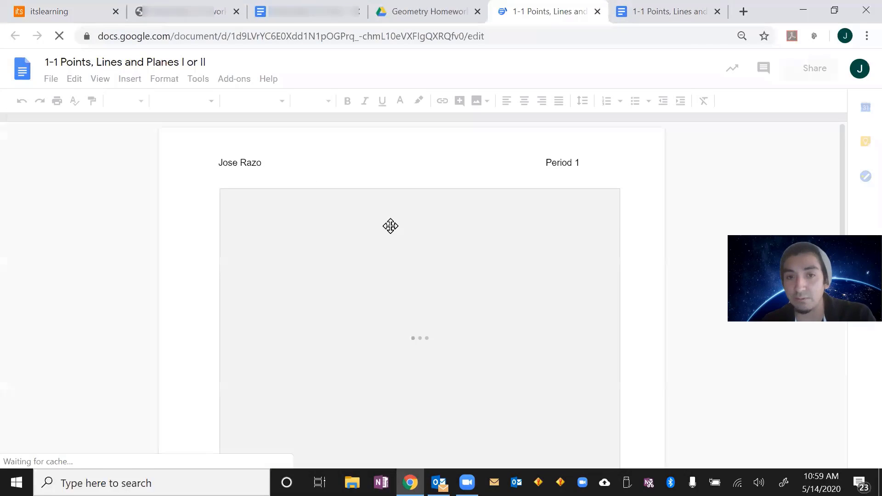
- Insert an empty line between the name header and the school building photo
{"action": "scroll", "coordinate": [539, 284], "scroll_direction": "down", "scroll_amount": 8}
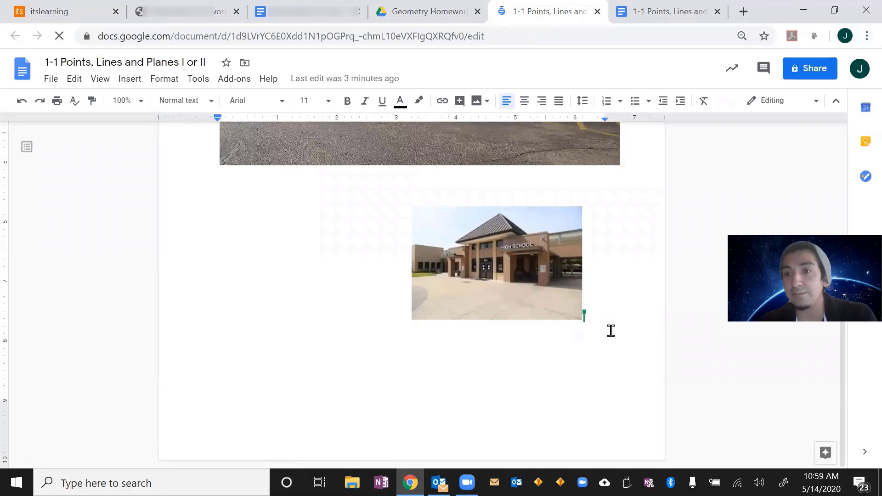
{"action": "scroll", "coordinate": [616, 331], "scroll_direction": "up", "scroll_amount": 6}
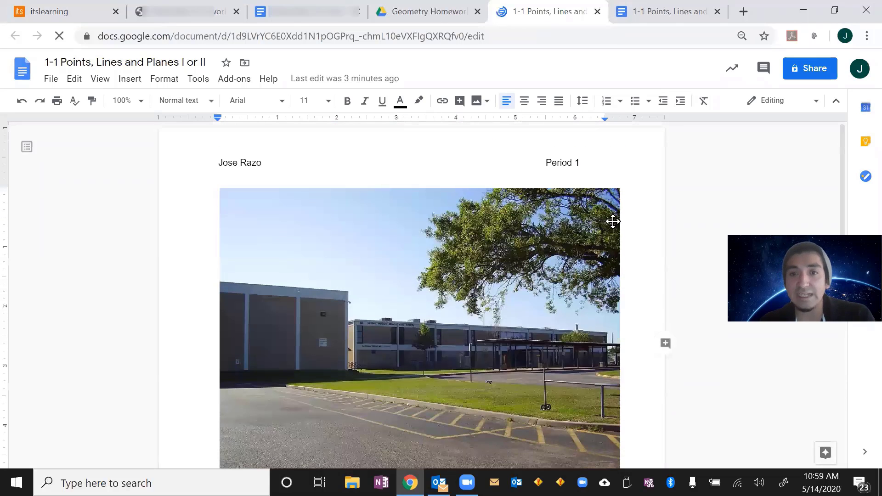
{"action": "scroll", "coordinate": [639, 208], "scroll_direction": "down", "scroll_amount": 1}
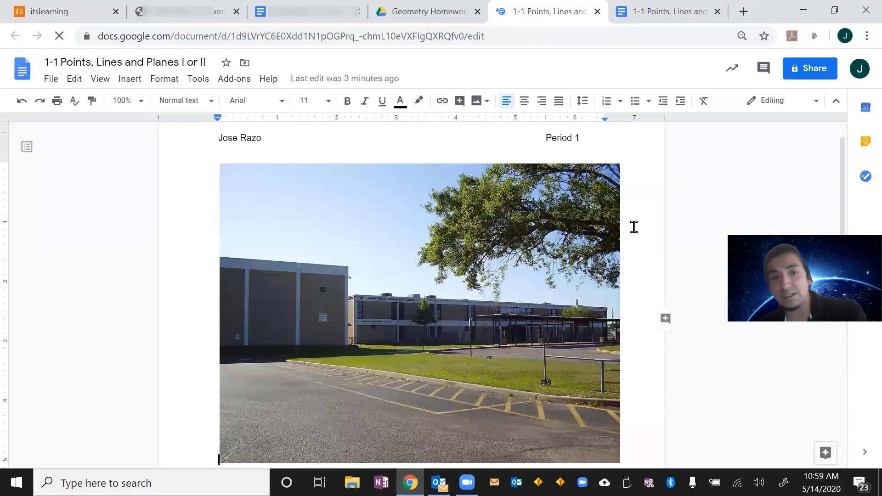
{"action": "key", "text": "Return"}
{"action": "scroll", "coordinate": [500, 230], "scroll_direction": "up", "scroll_amount": 2}
{"action": "left_click", "coordinate": [287, 195]}
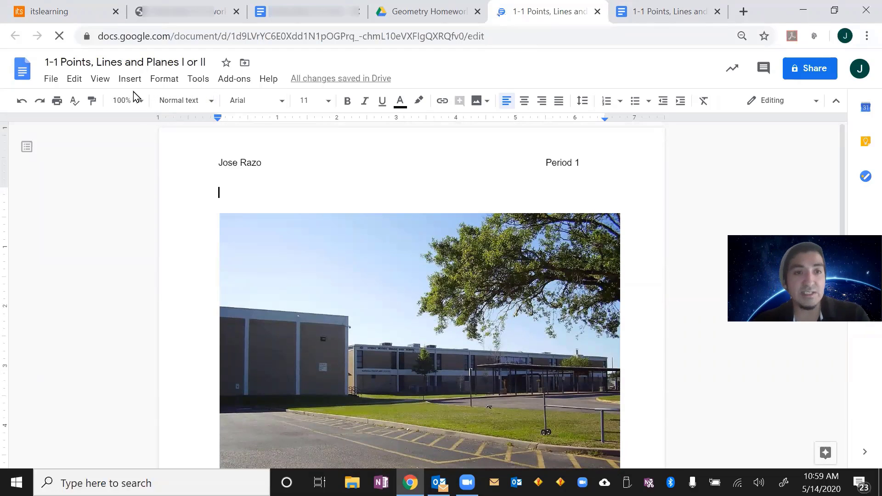
{"action": "left_click", "coordinate": [128, 79]}
{"action": "mouse_move", "coordinate": [142, 103]}
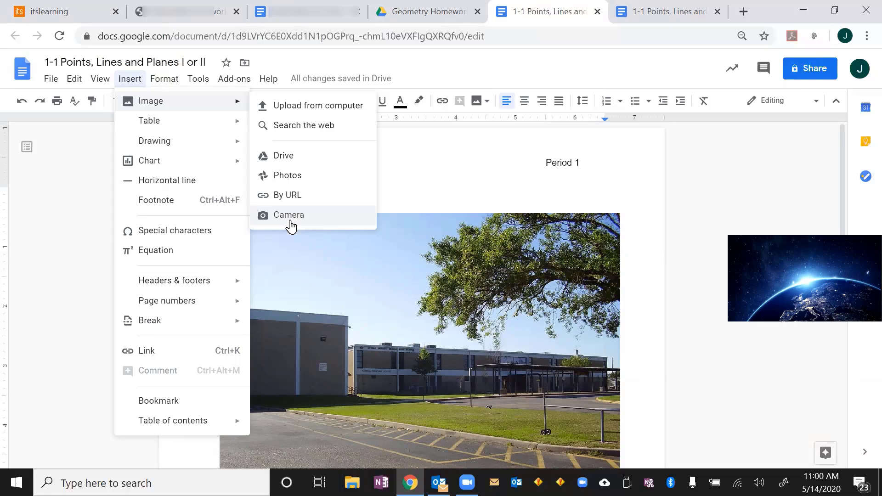
{"action": "left_click", "coordinate": [857, 381]}
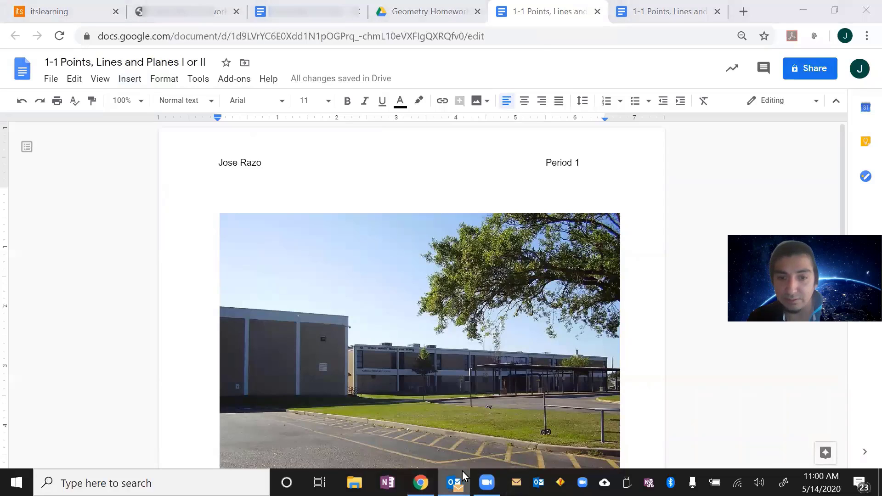
{"action": "right_click", "coordinate": [463, 470]}
{"action": "left_click", "coordinate": [465, 453]}
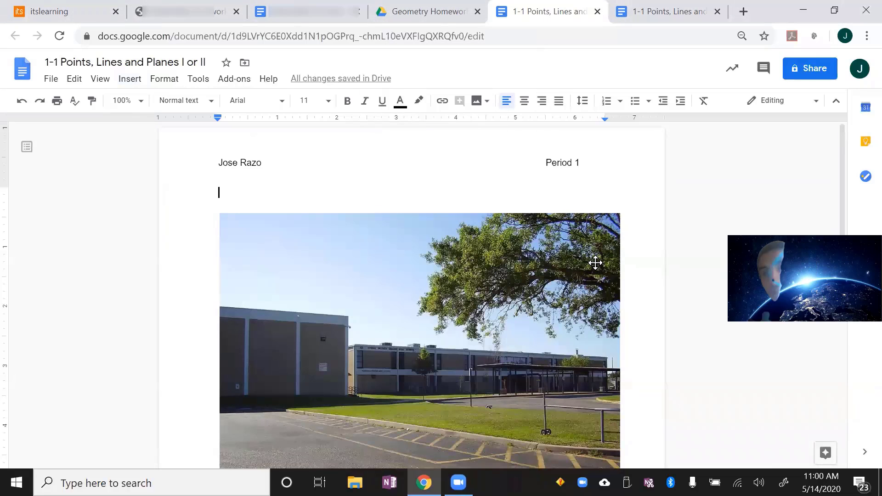
{"action": "left_click", "coordinate": [130, 81]}
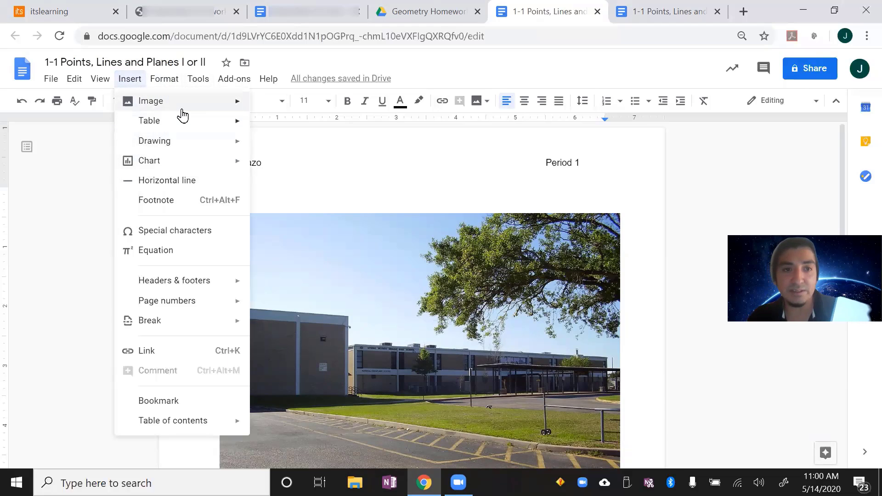
{"action": "mouse_move", "coordinate": [184, 106]}
{"action": "left_click", "coordinate": [300, 218]}
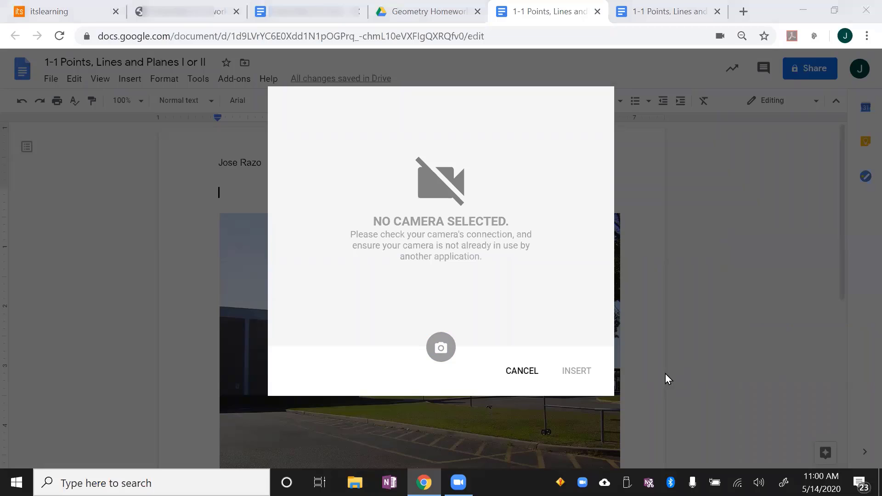
{"action": "left_click", "coordinate": [522, 370]}
{"action": "left_click", "coordinate": [127, 85]}
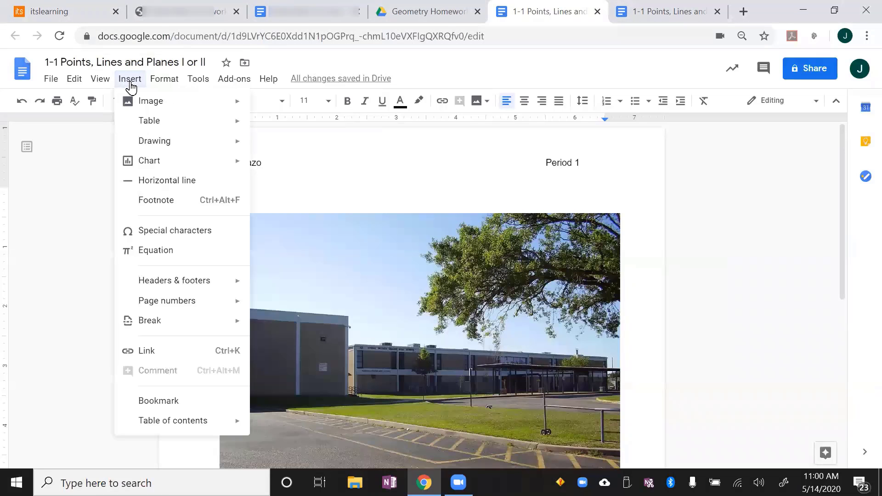
{"action": "mouse_move", "coordinate": [164, 108]}
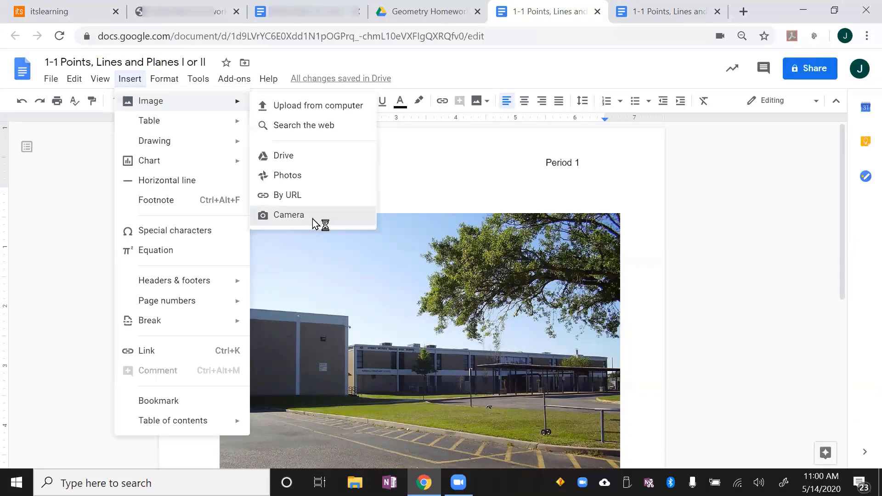
{"action": "left_click", "coordinate": [313, 216]}
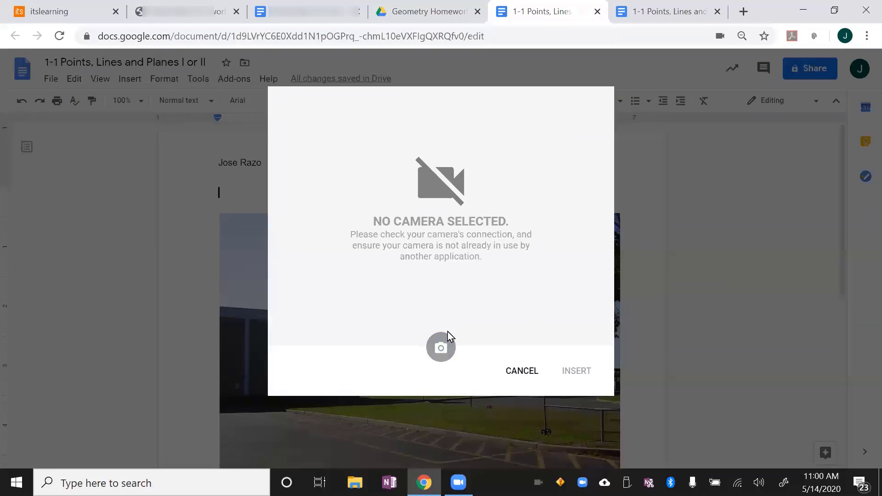
{"action": "left_click", "coordinate": [522, 371]}
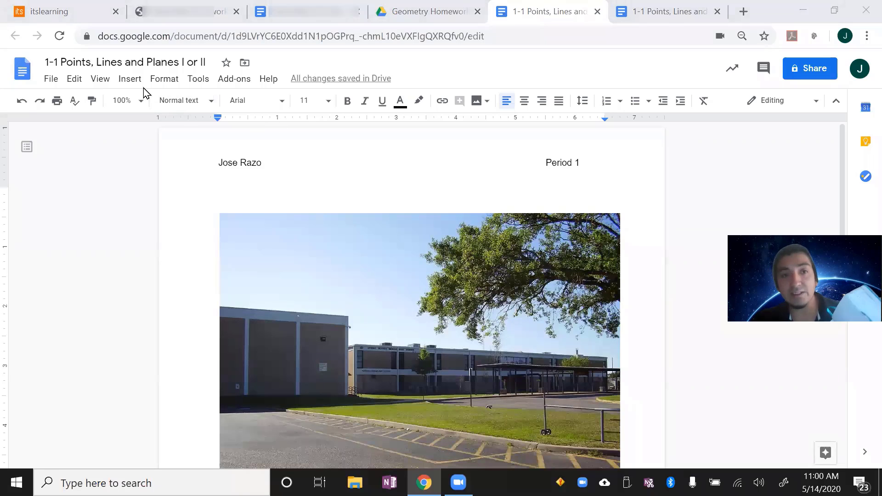
{"action": "left_click", "coordinate": [130, 78]}
{"action": "mouse_move", "coordinate": [157, 103]}
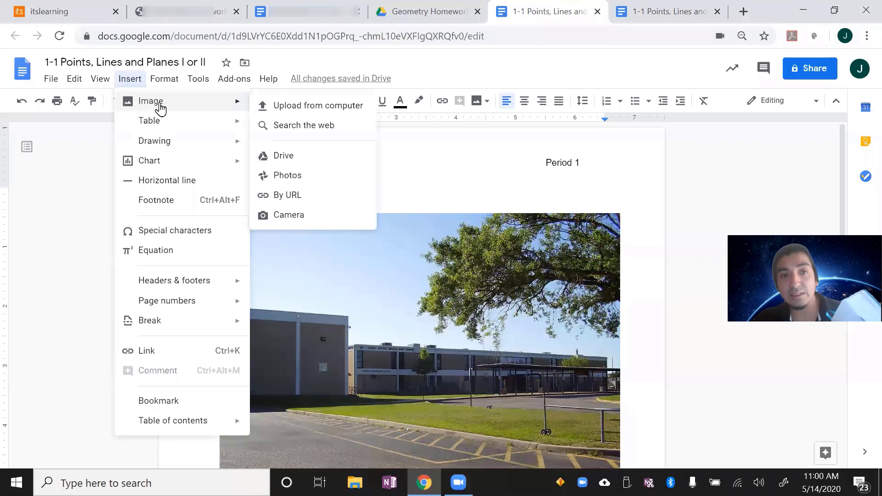
{"action": "left_click", "coordinate": [288, 215]}
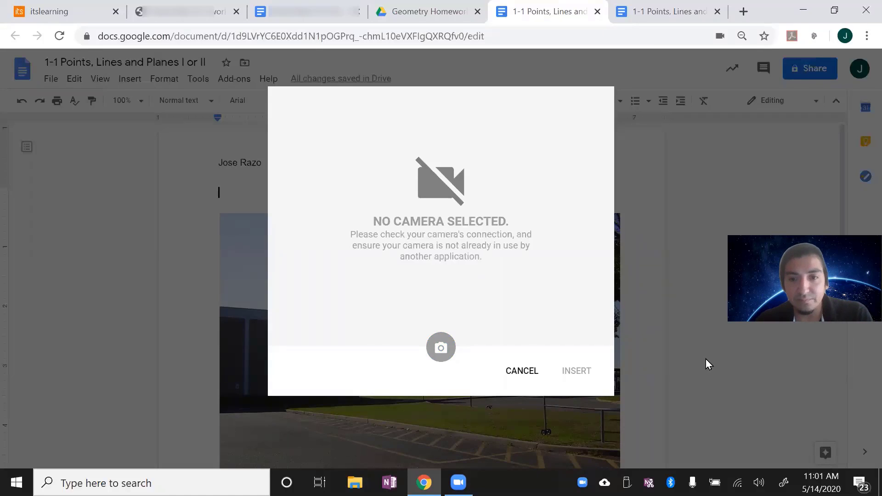
{"action": "left_click", "coordinate": [519, 372]}
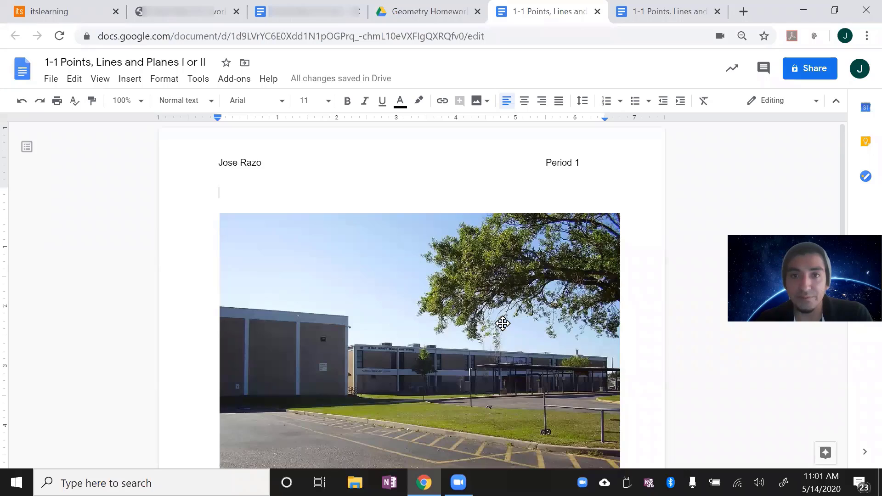